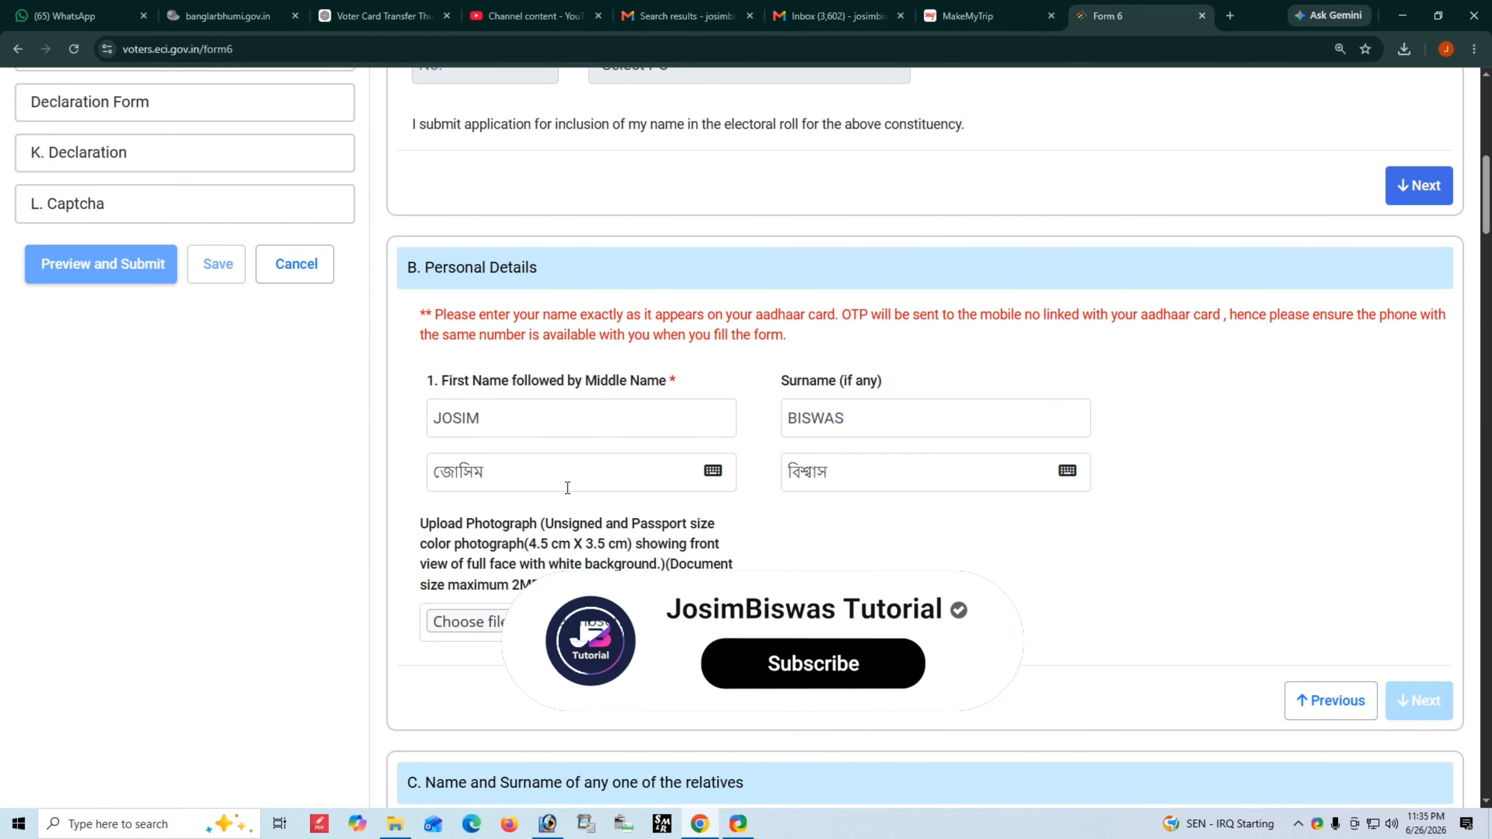
- Open the on-screen Bengali keyboard for the Bengali first name, move it aside, then close it
left_click(556, 421)
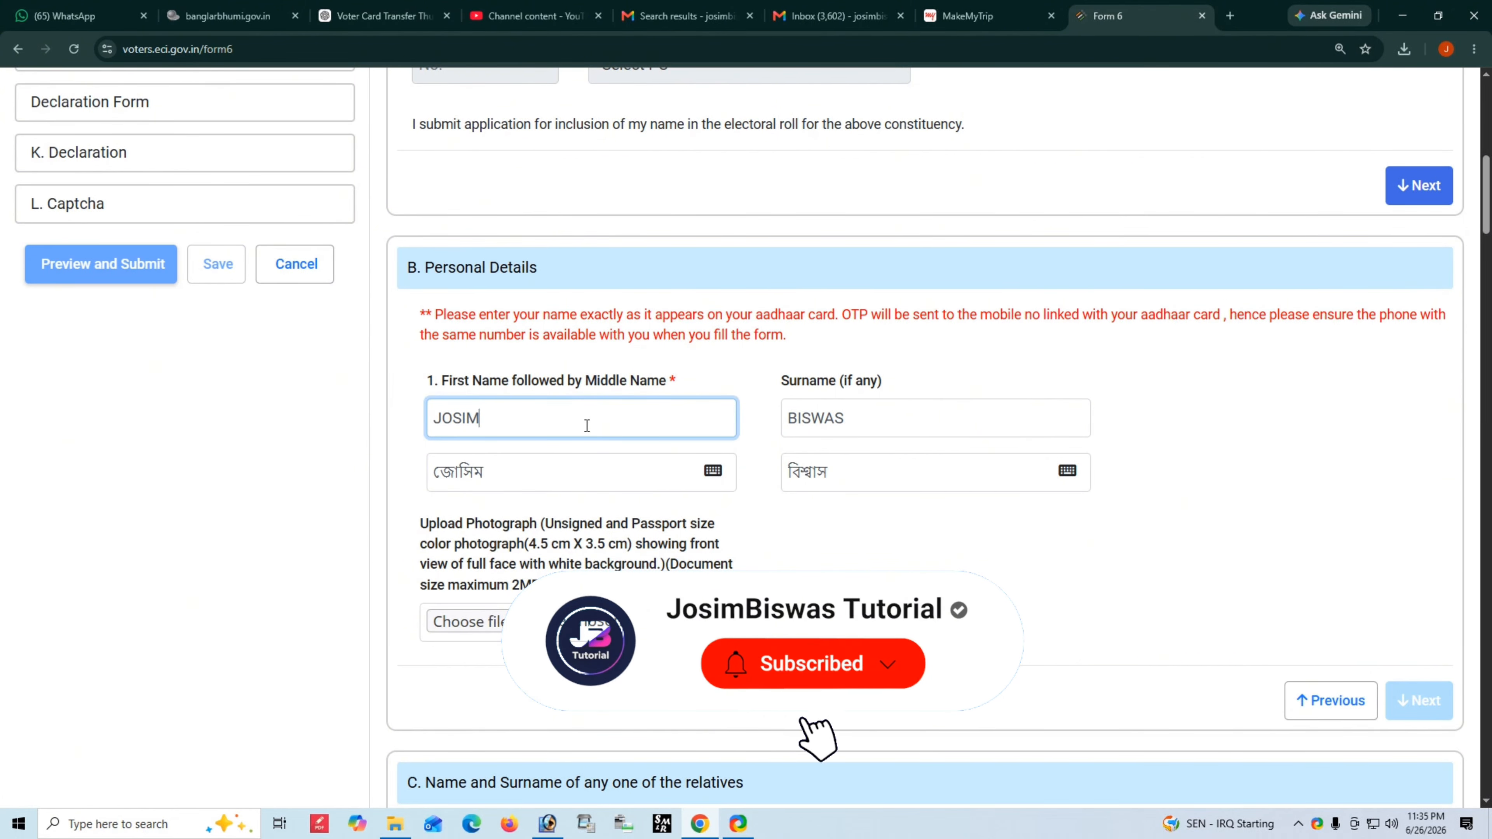
left_click(566, 474)
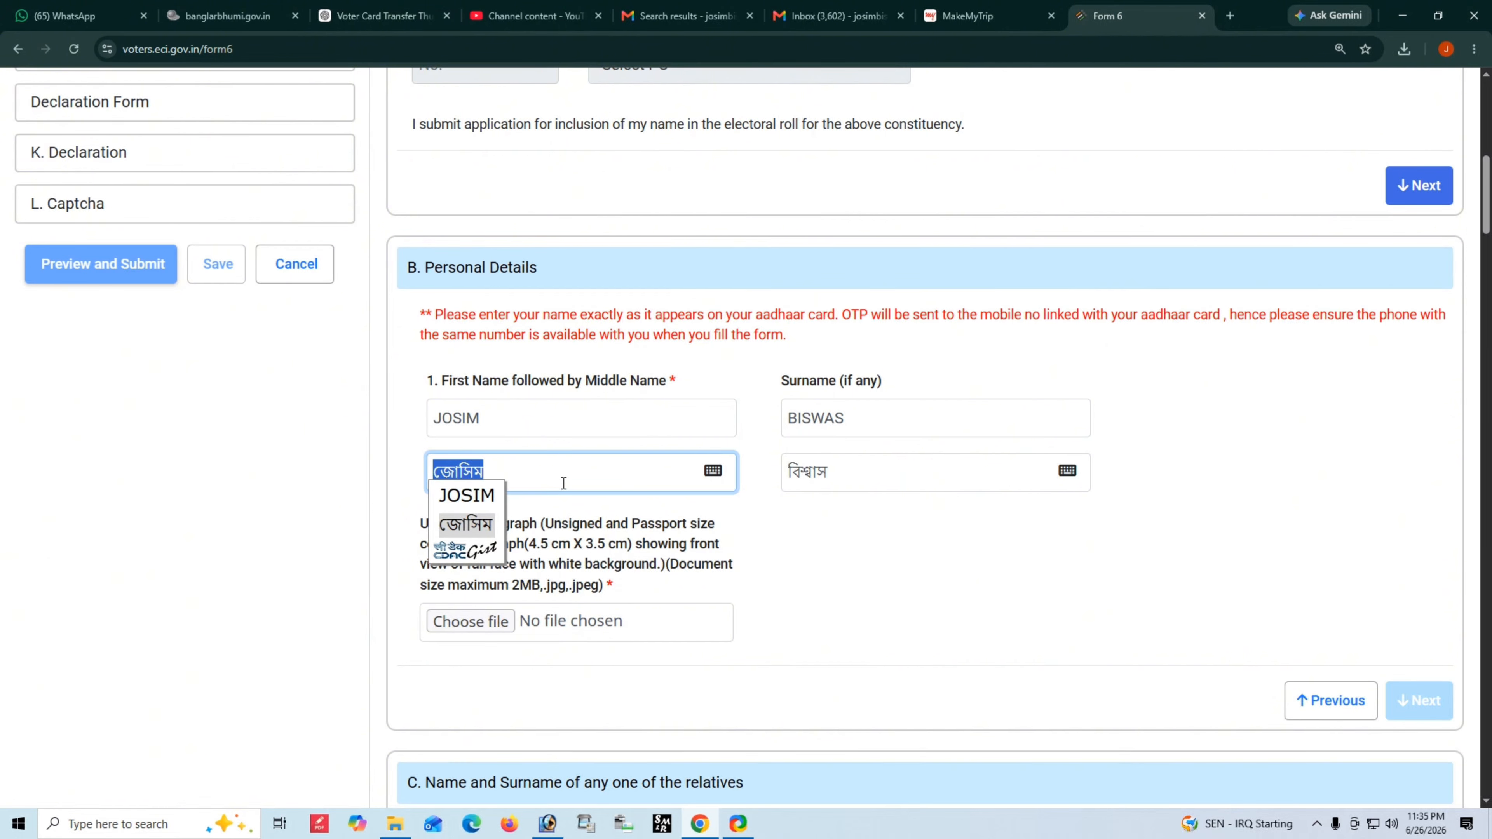
key("Return")
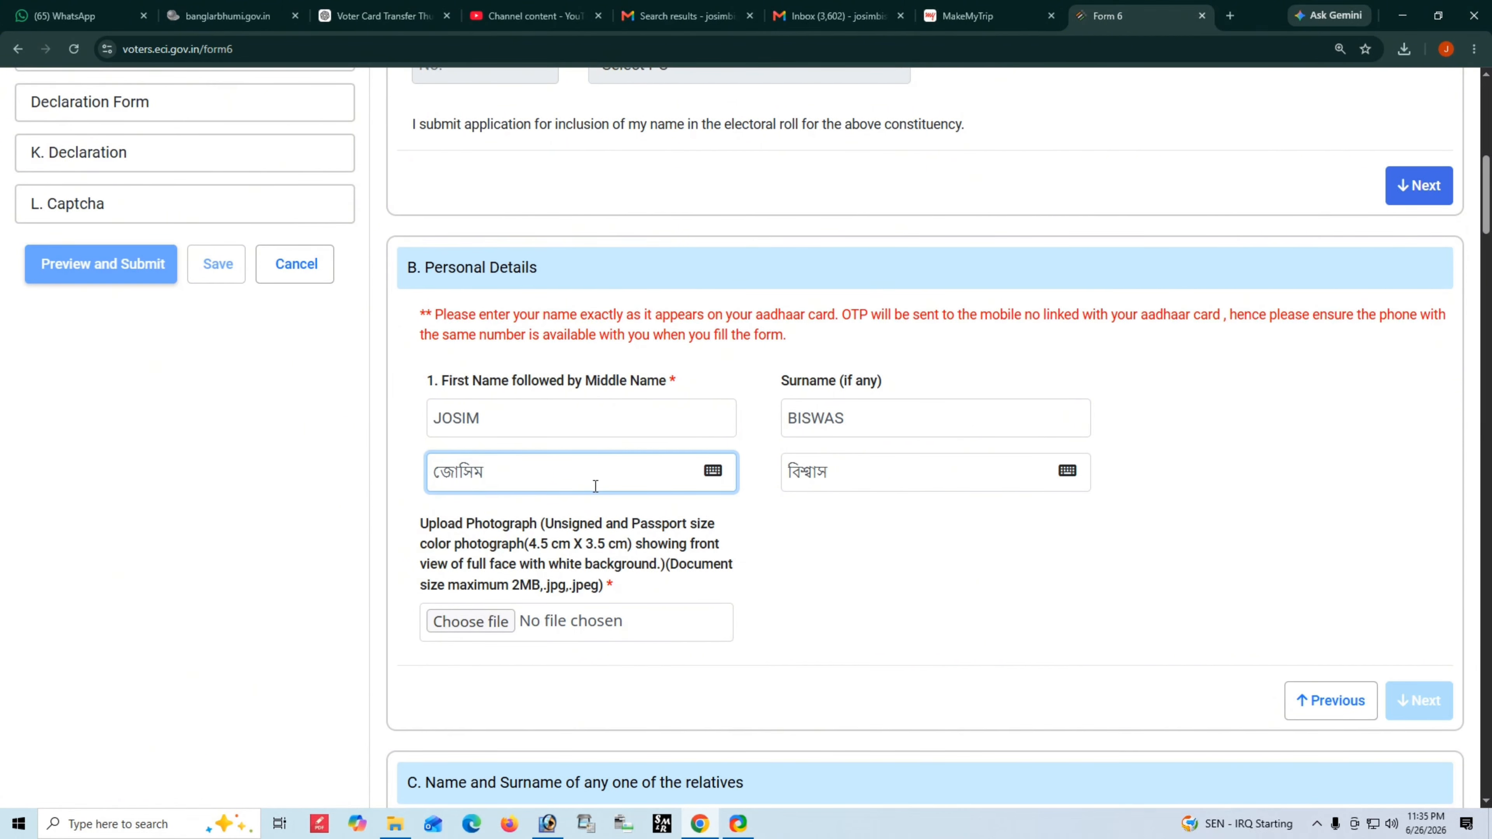
left_click(711, 471)
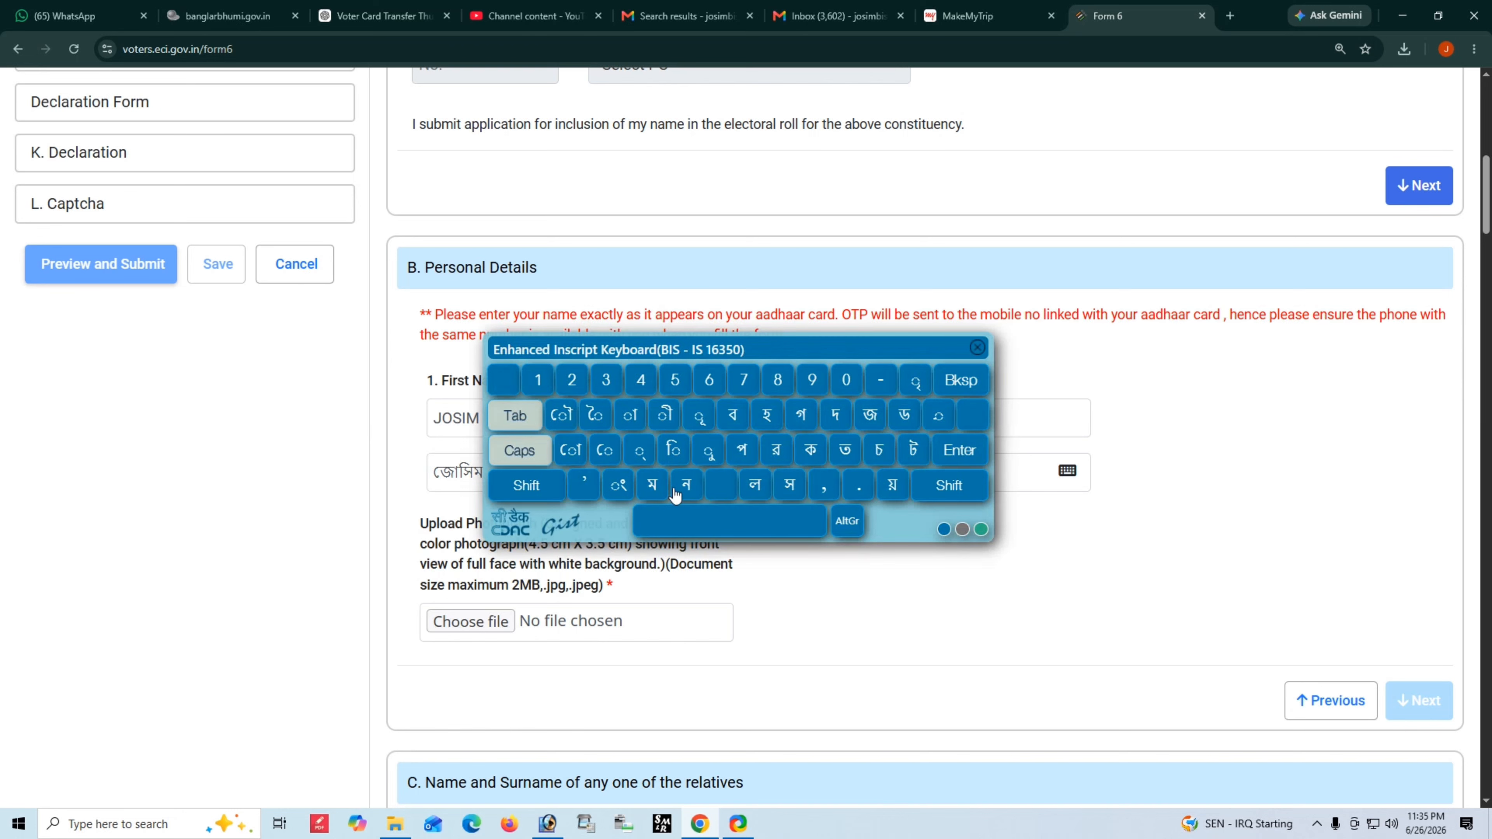
left_click_drag(807, 352, 852, 548)
left_click(550, 469)
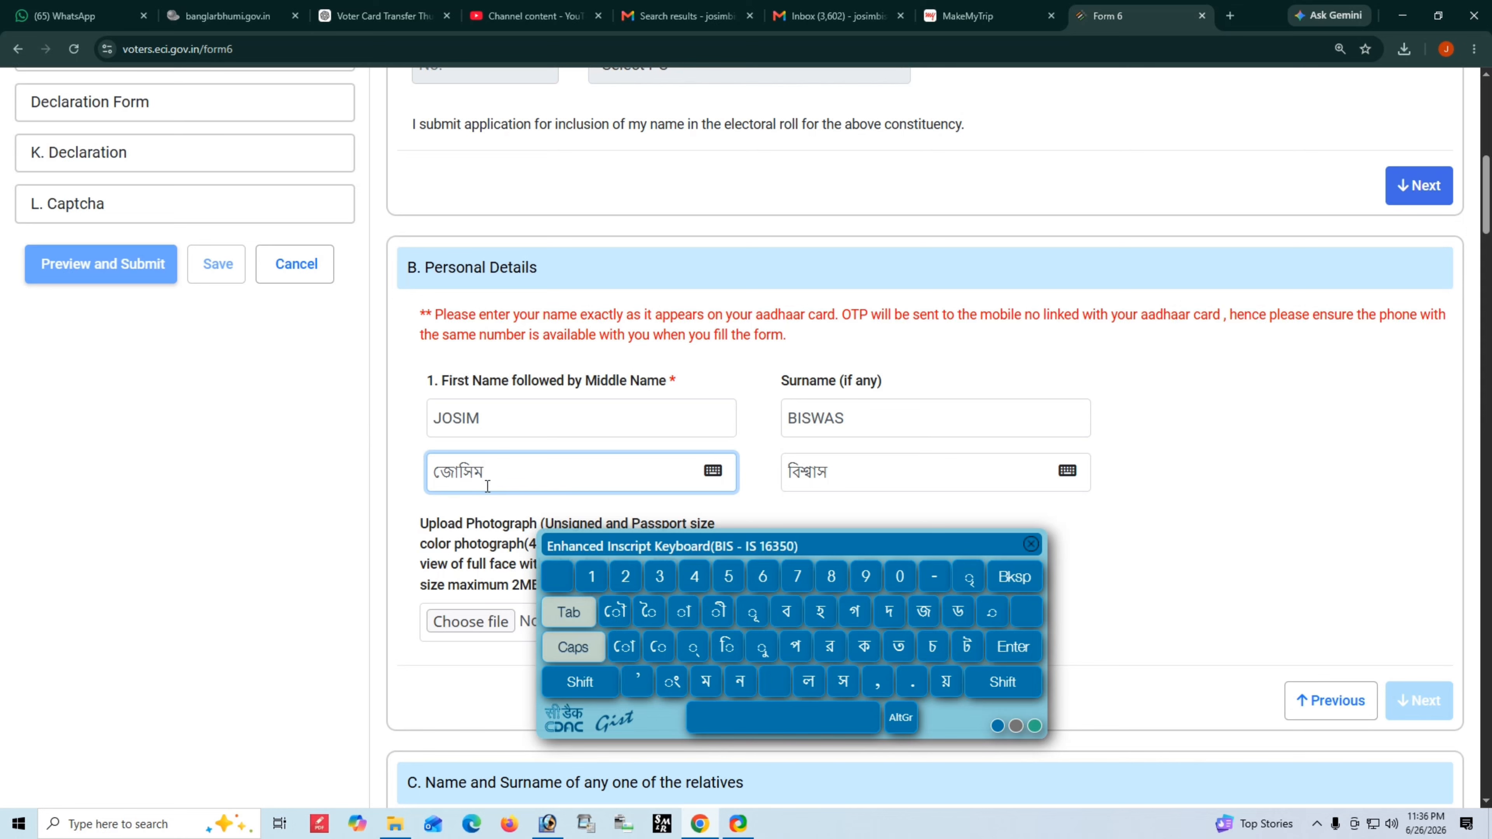
left_click(519, 413)
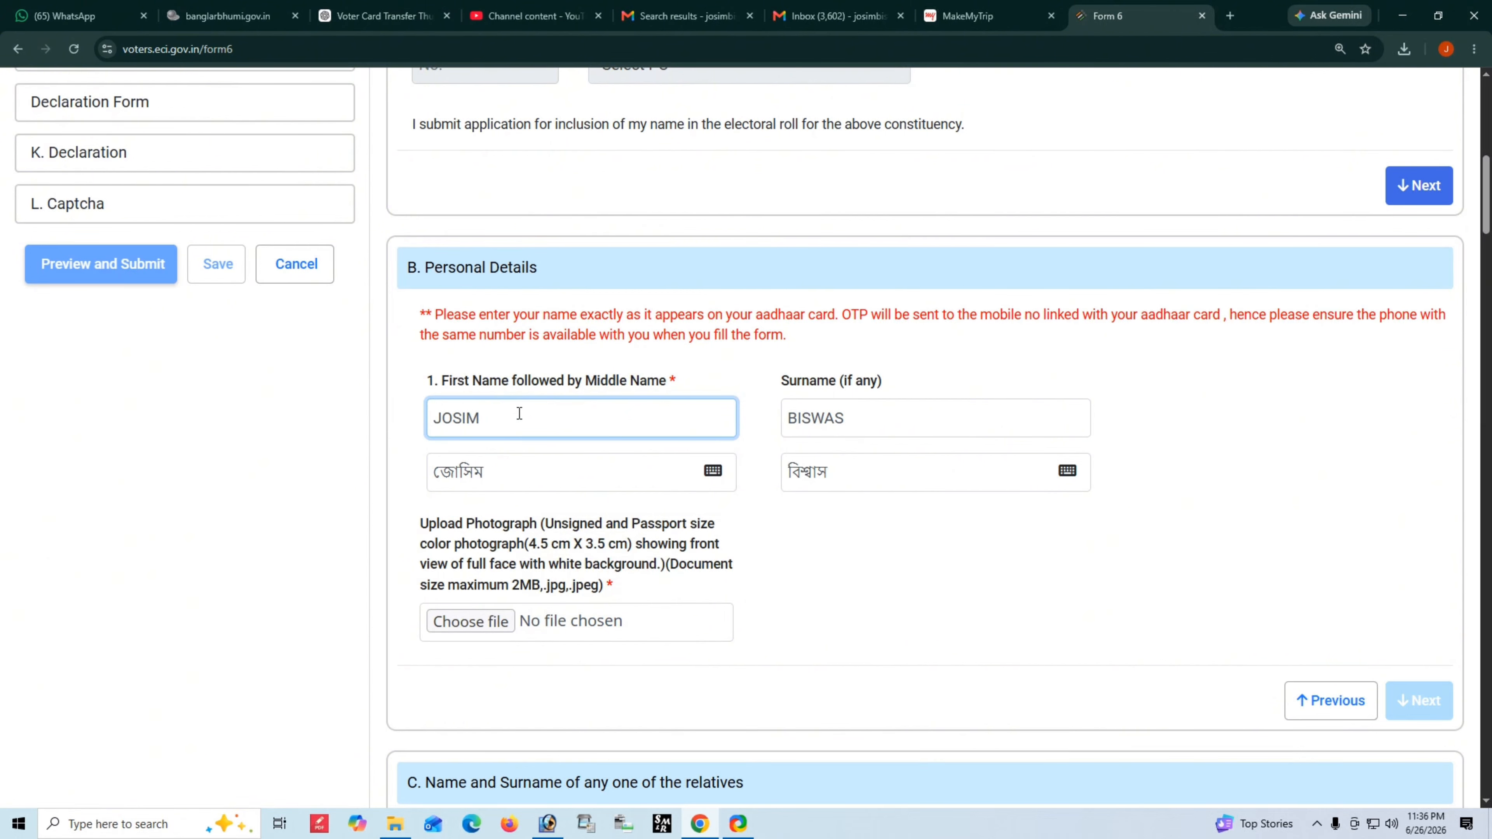
- Erase the Bengali first name, leaving the field empty and flagged required
left_click(507, 474)
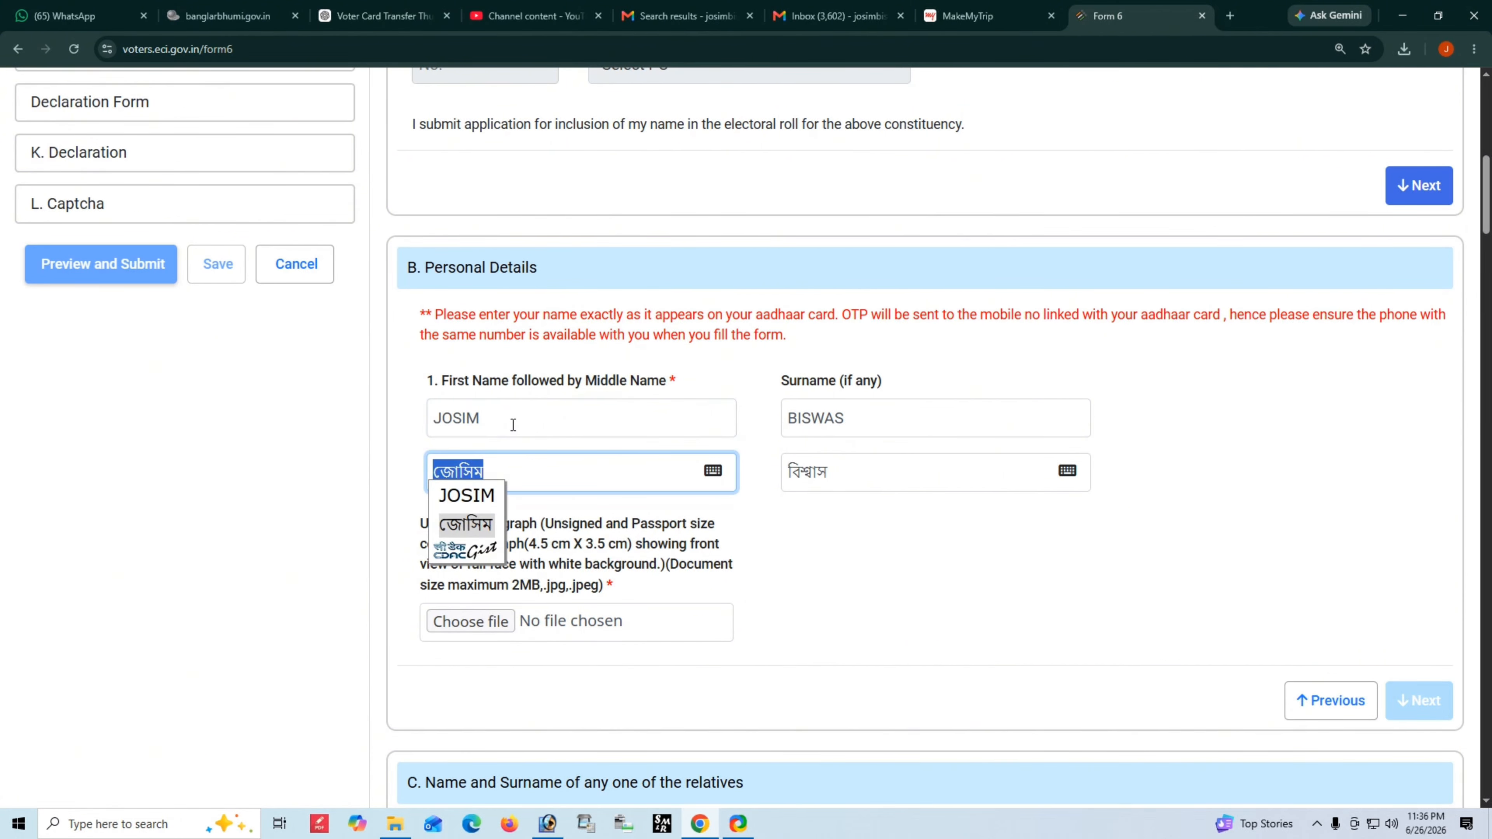
left_click(512, 426)
left_click(509, 464)
left_click(509, 465)
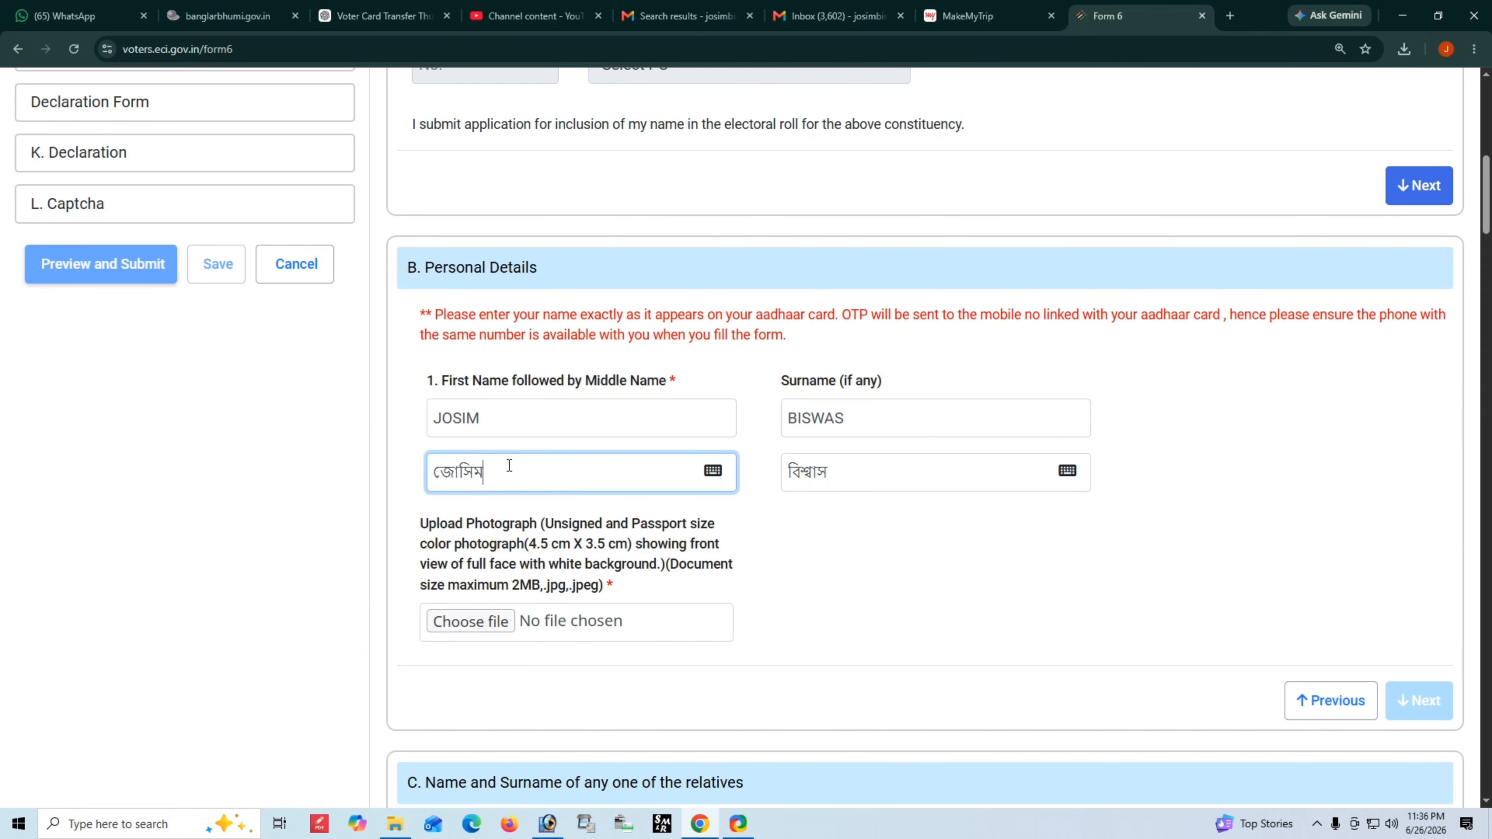
key("BackSpace")
key("BackSpace")
key("BackSpace")
key("BackSpace")
key("BackSpace")
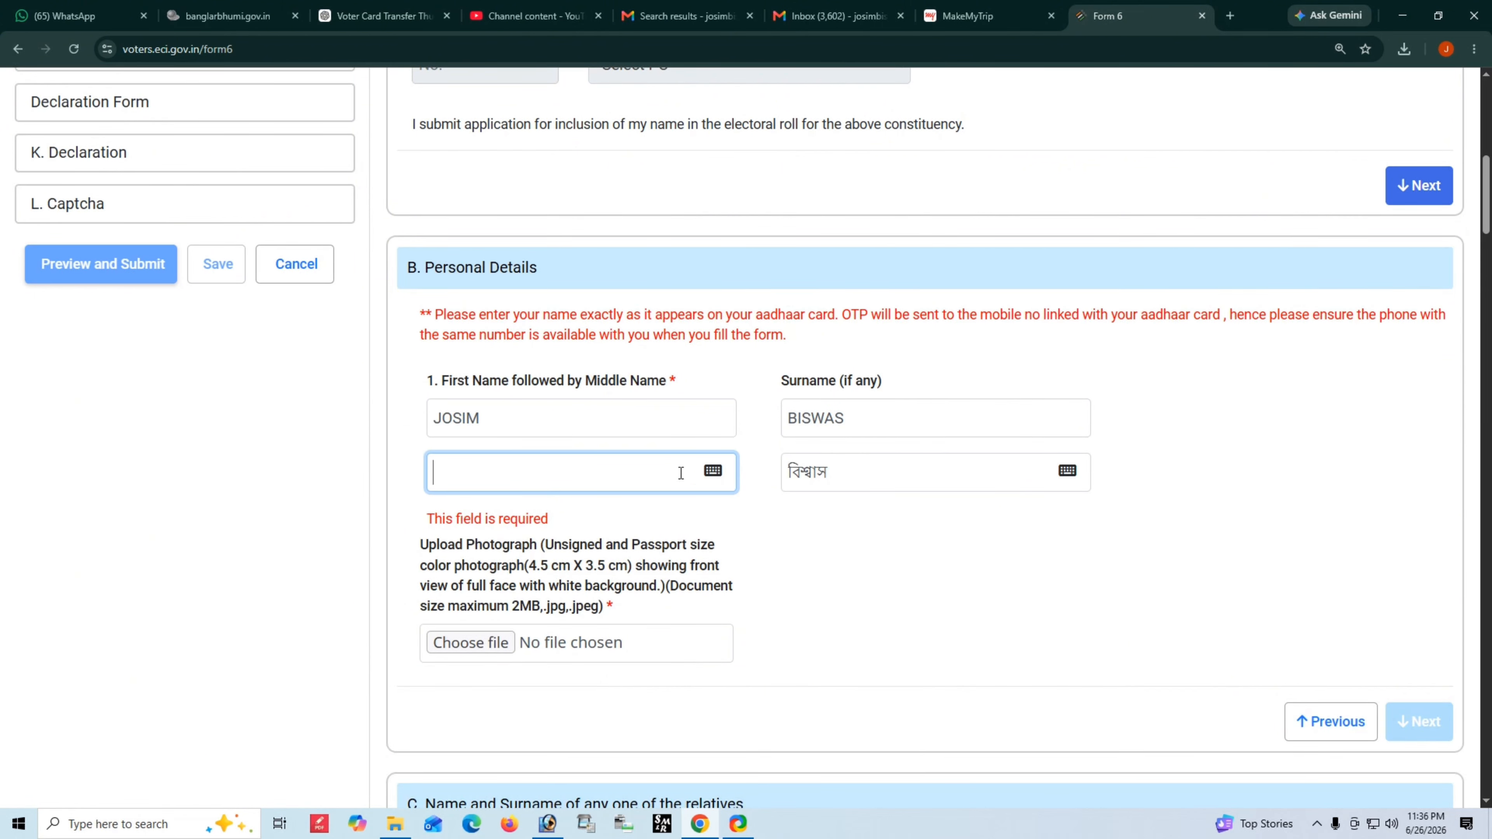
left_click(710, 471)
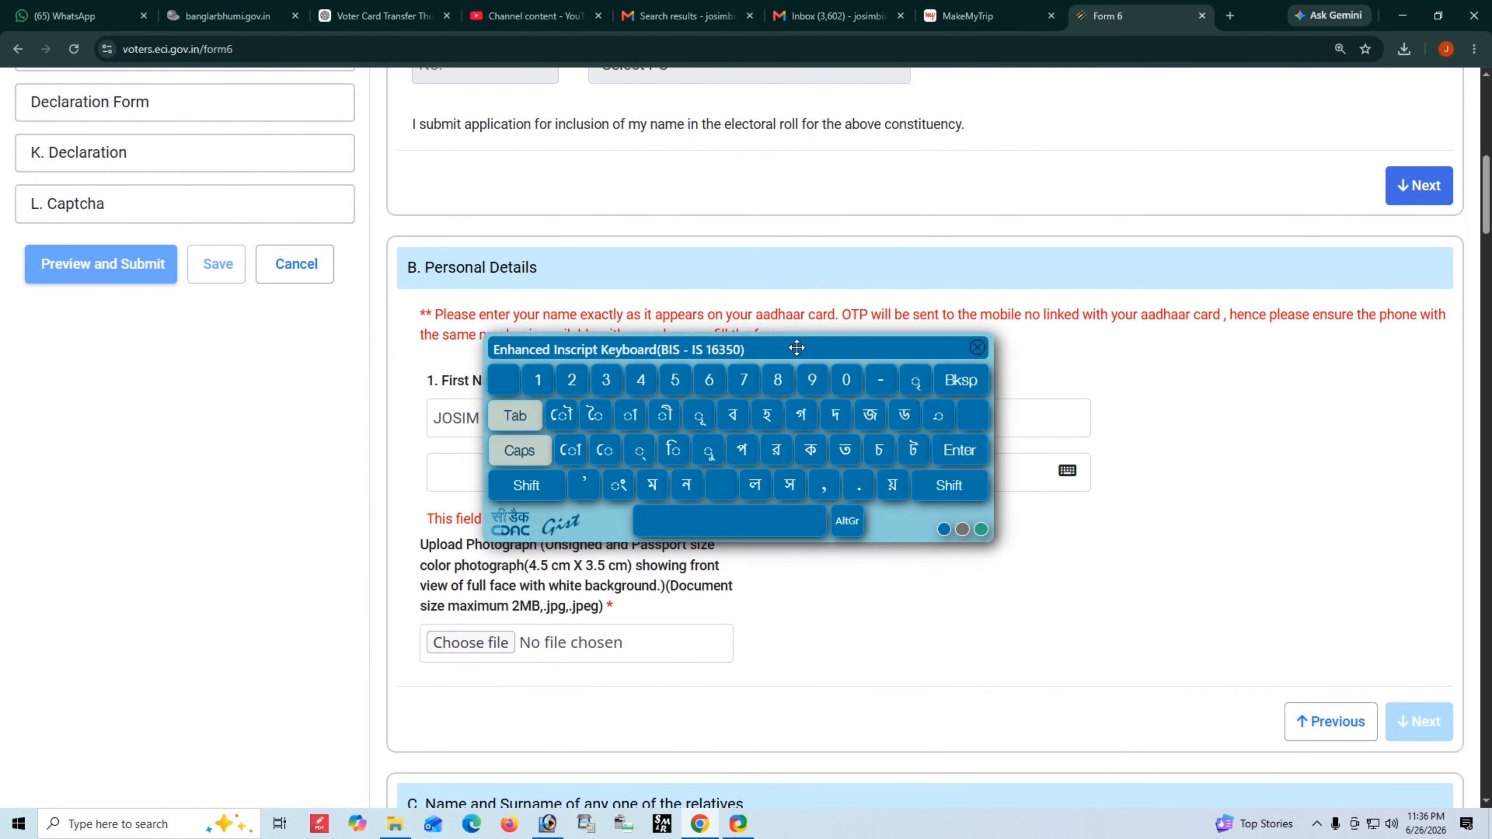
left_click_drag(843, 363, 1196, 357)
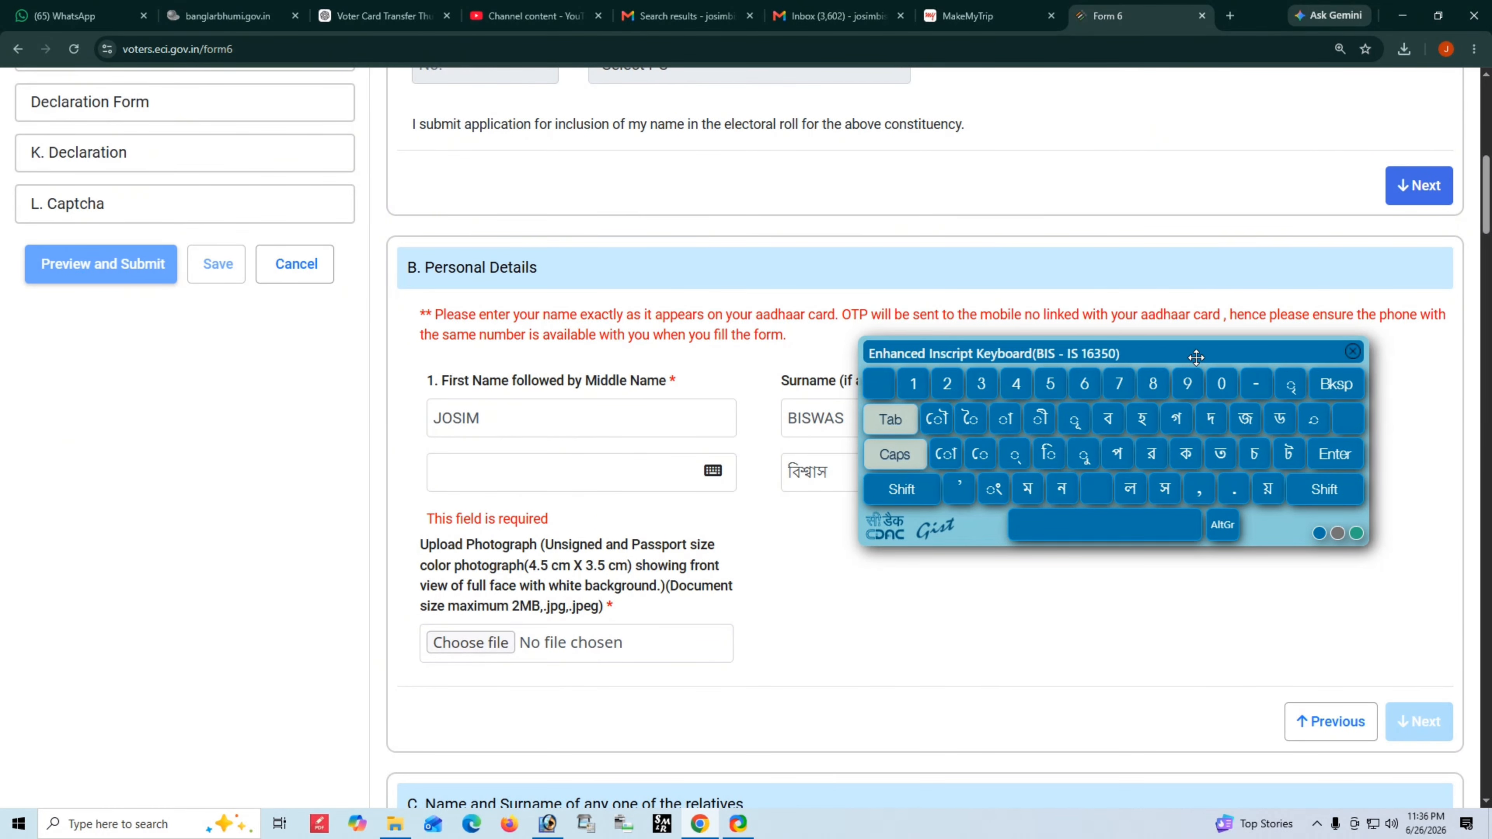
left_click(440, 464)
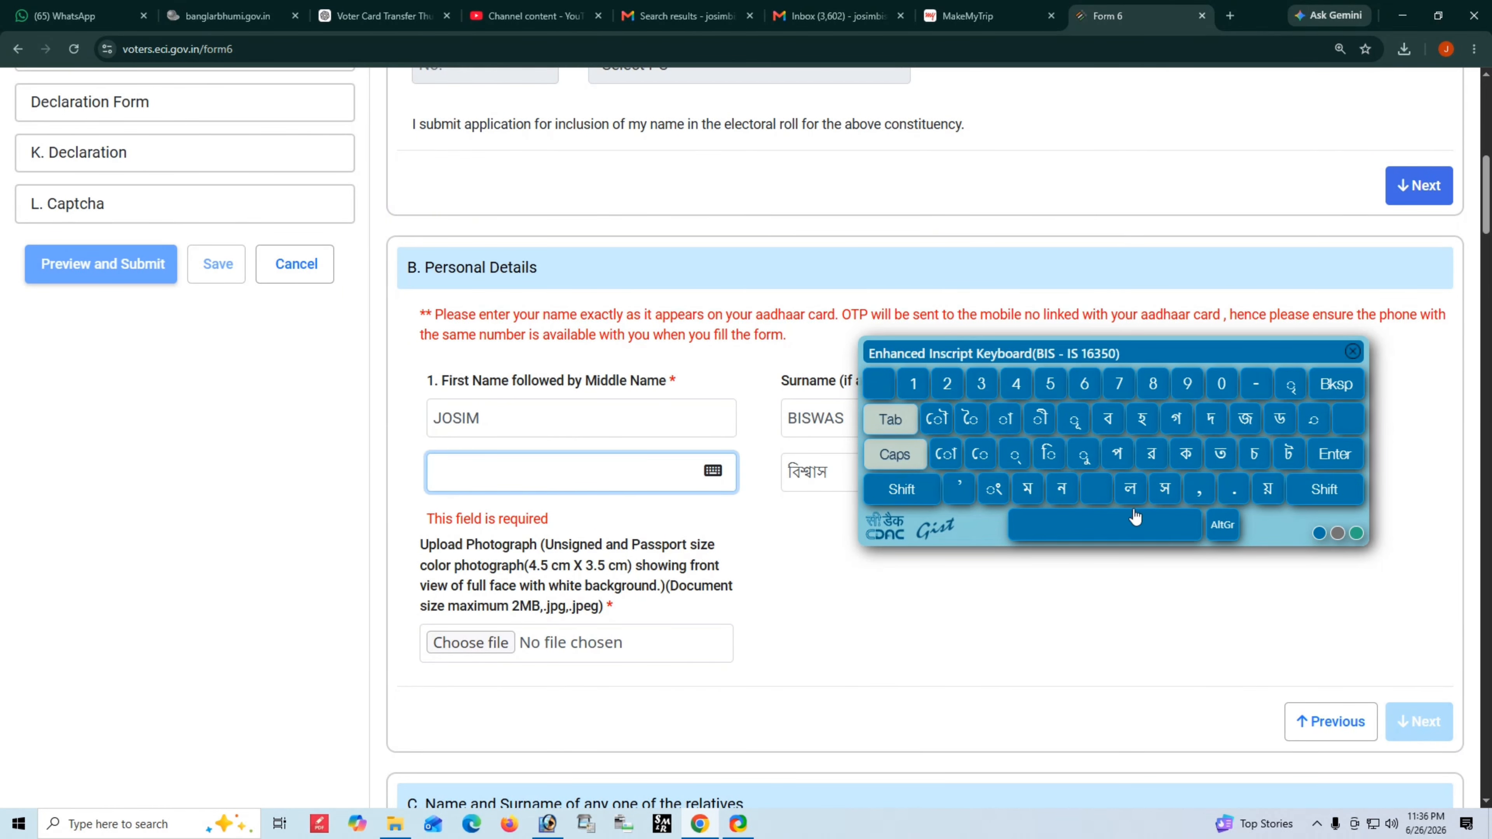
left_click(1244, 428)
left_click(1164, 490)
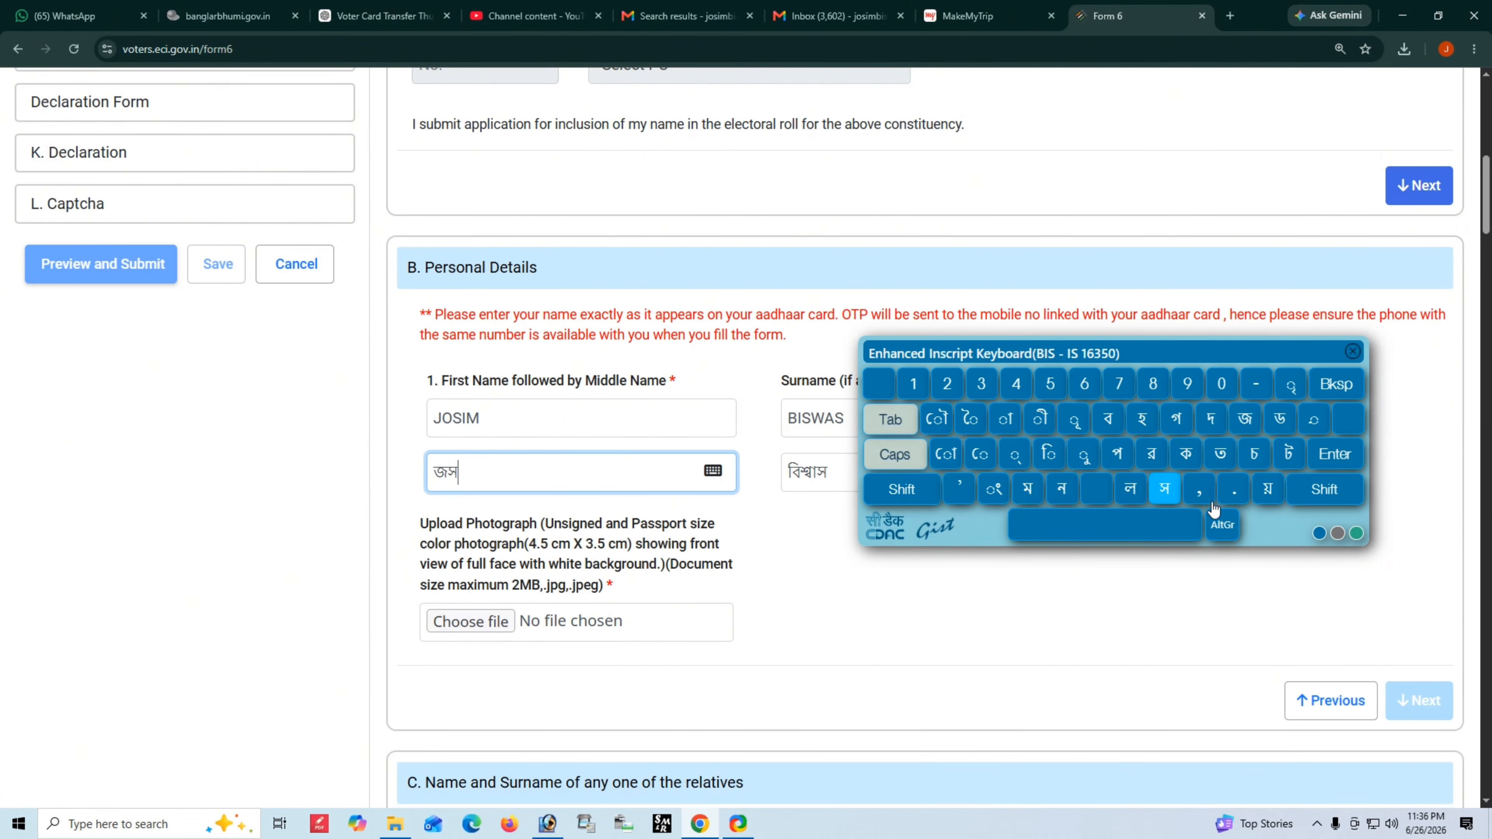
left_click(1050, 465)
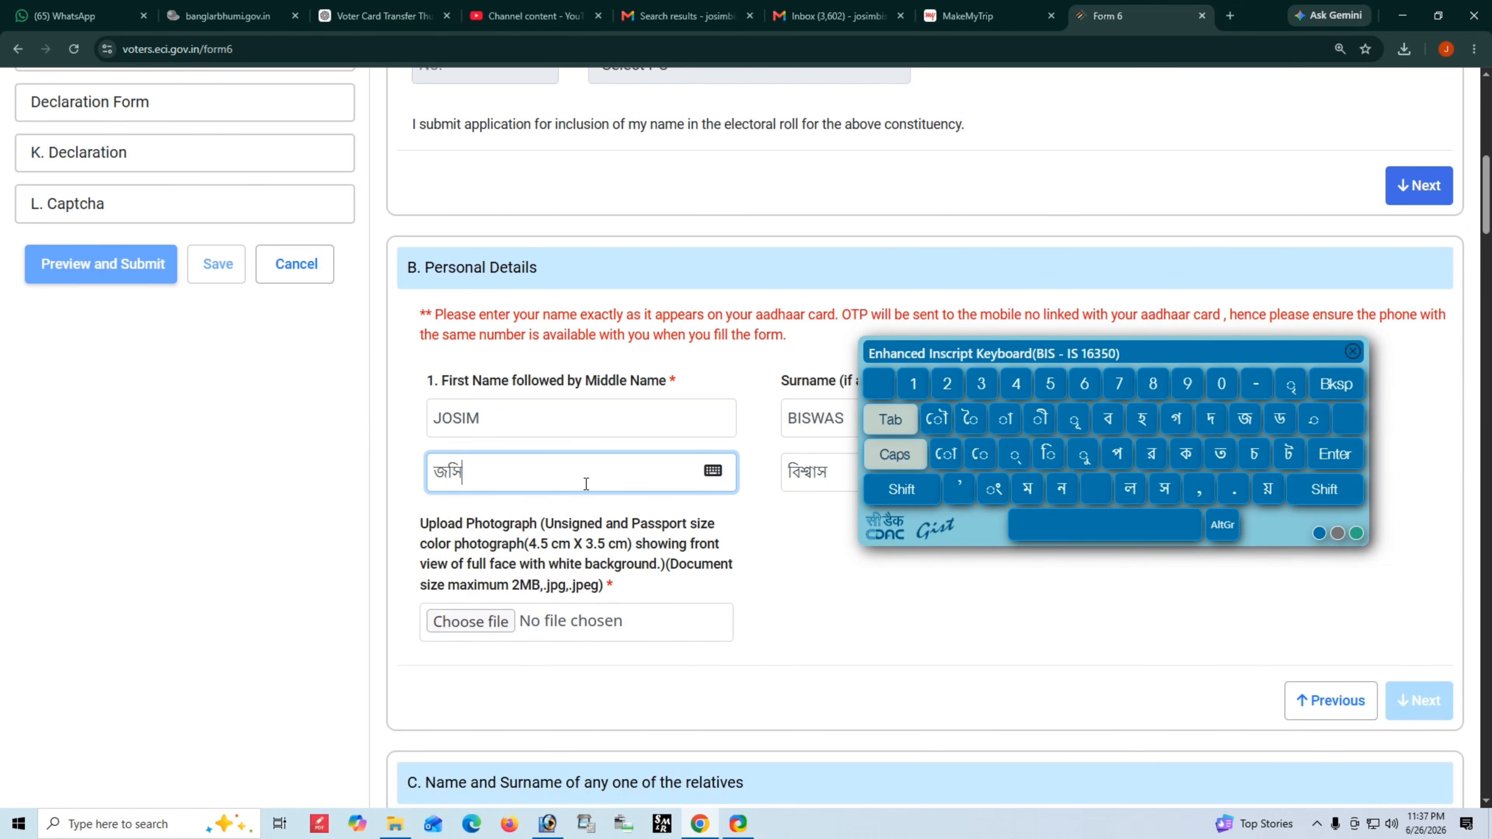
left_click(1028, 489)
left_click_drag(1187, 358, 539, 379)
left_click(906, 476)
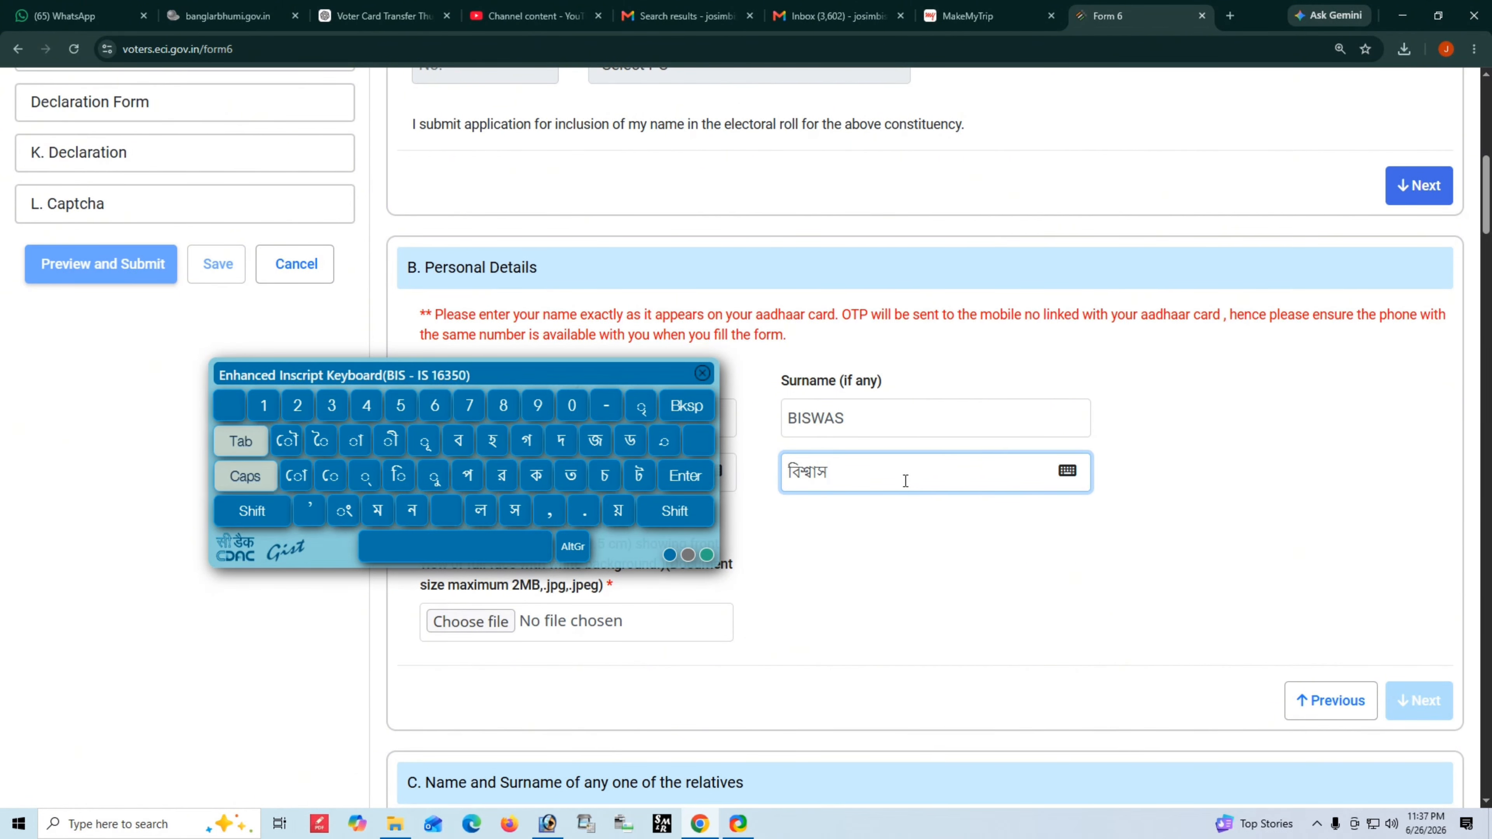
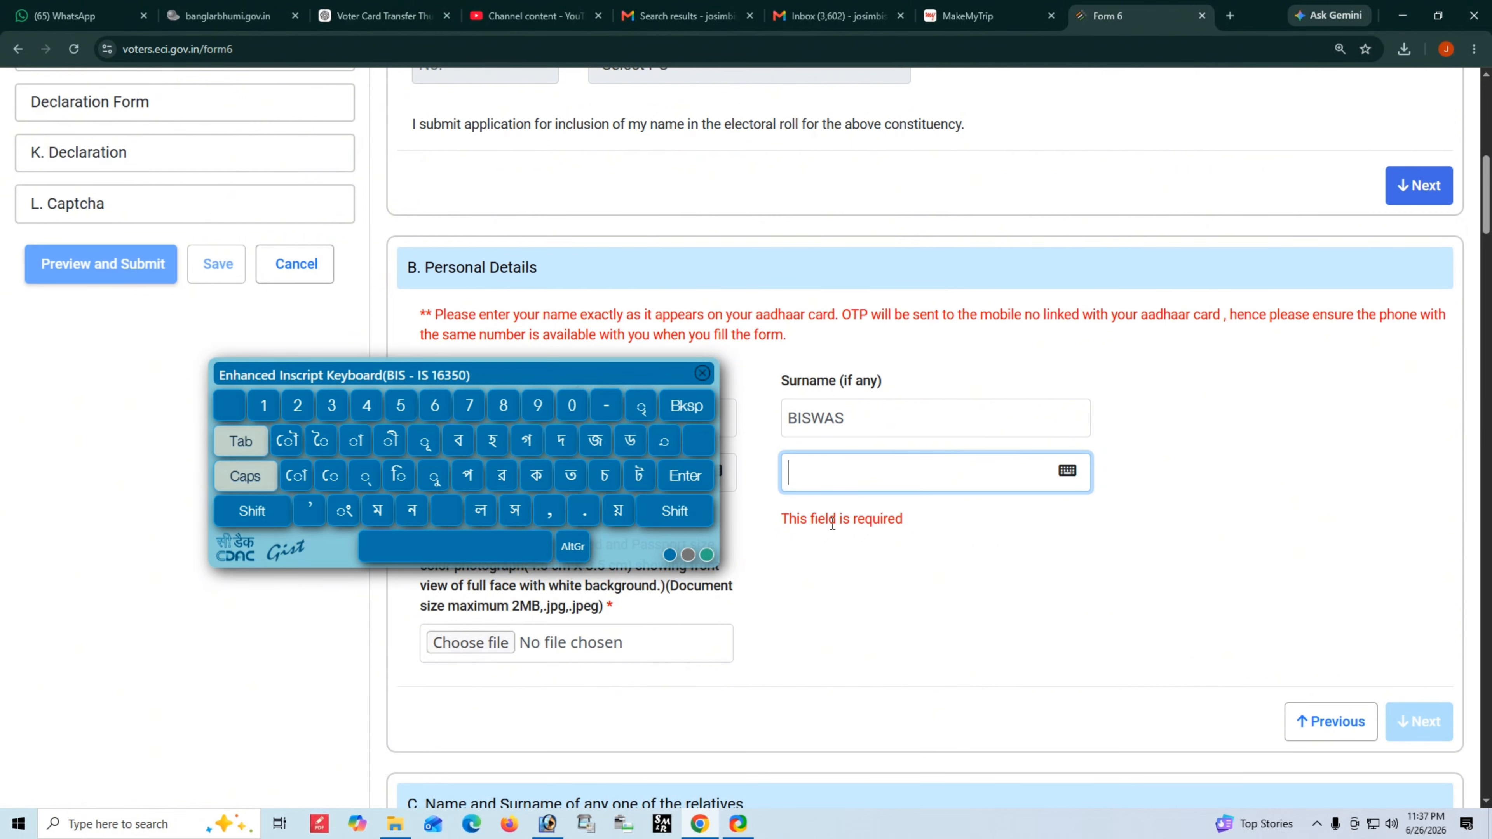
left_click(459, 441)
left_click(399, 475)
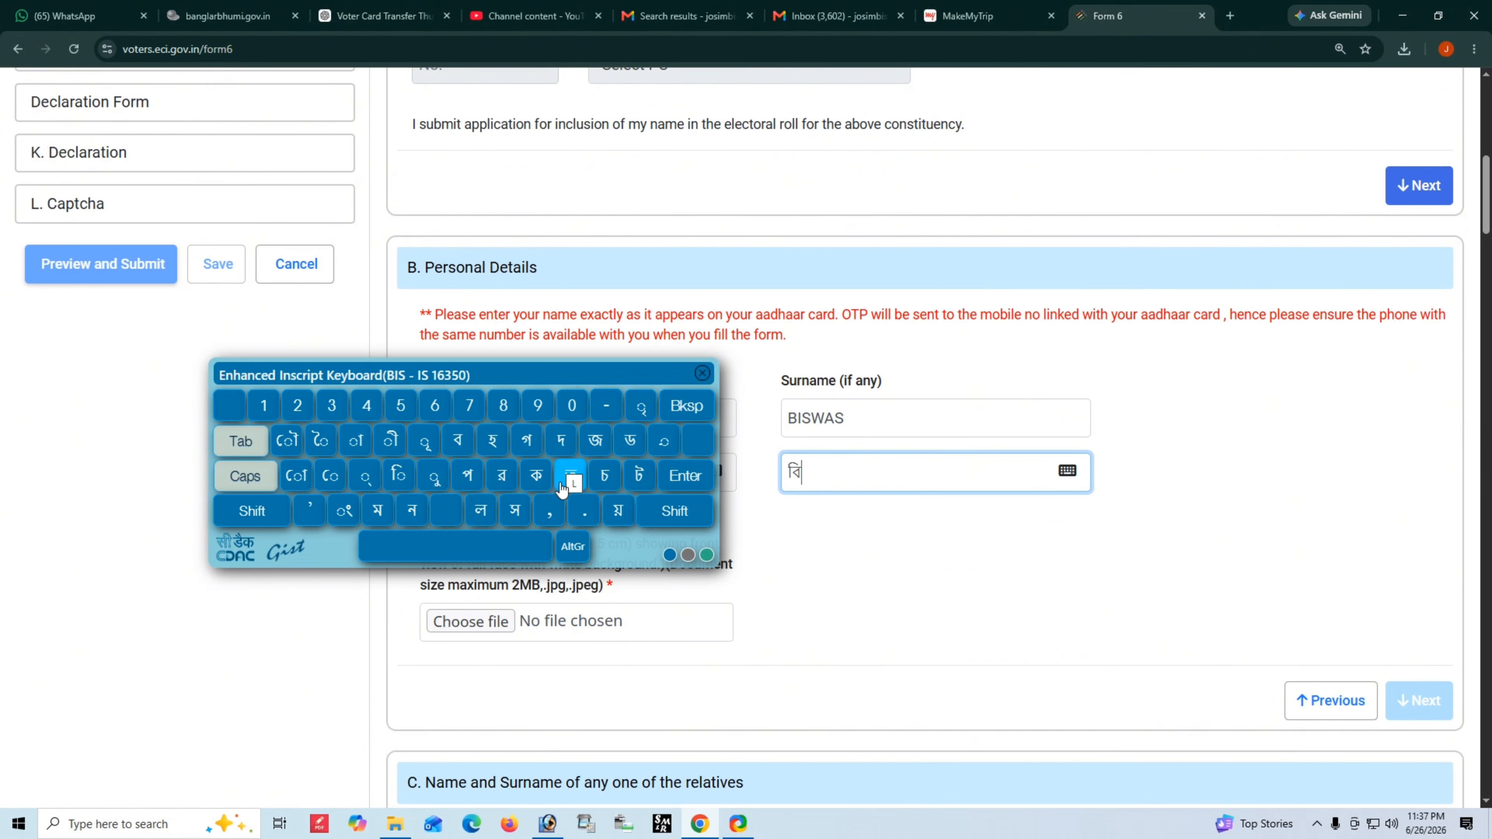
left_click(674, 521)
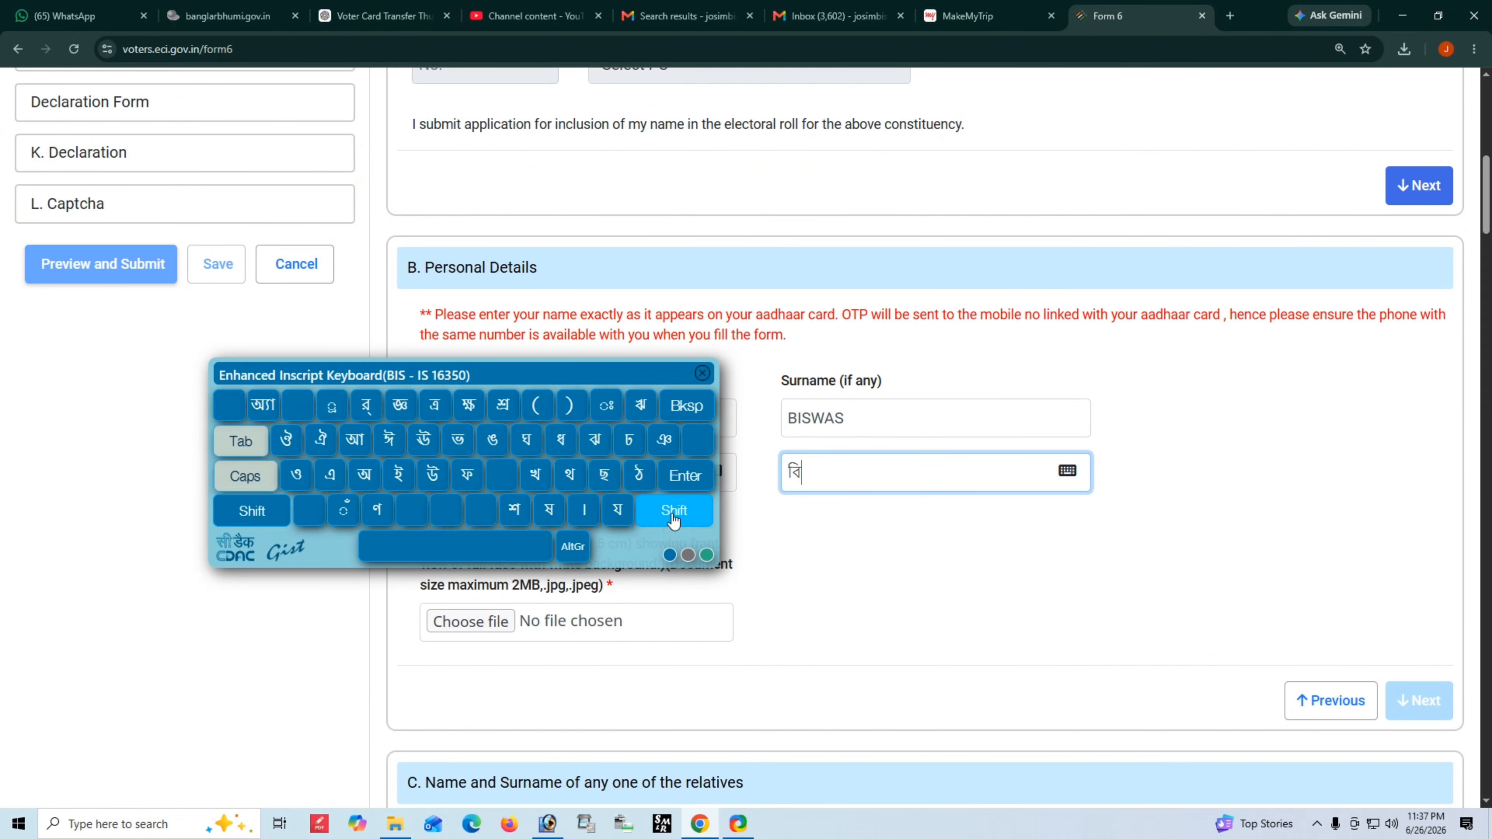
left_click(517, 512)
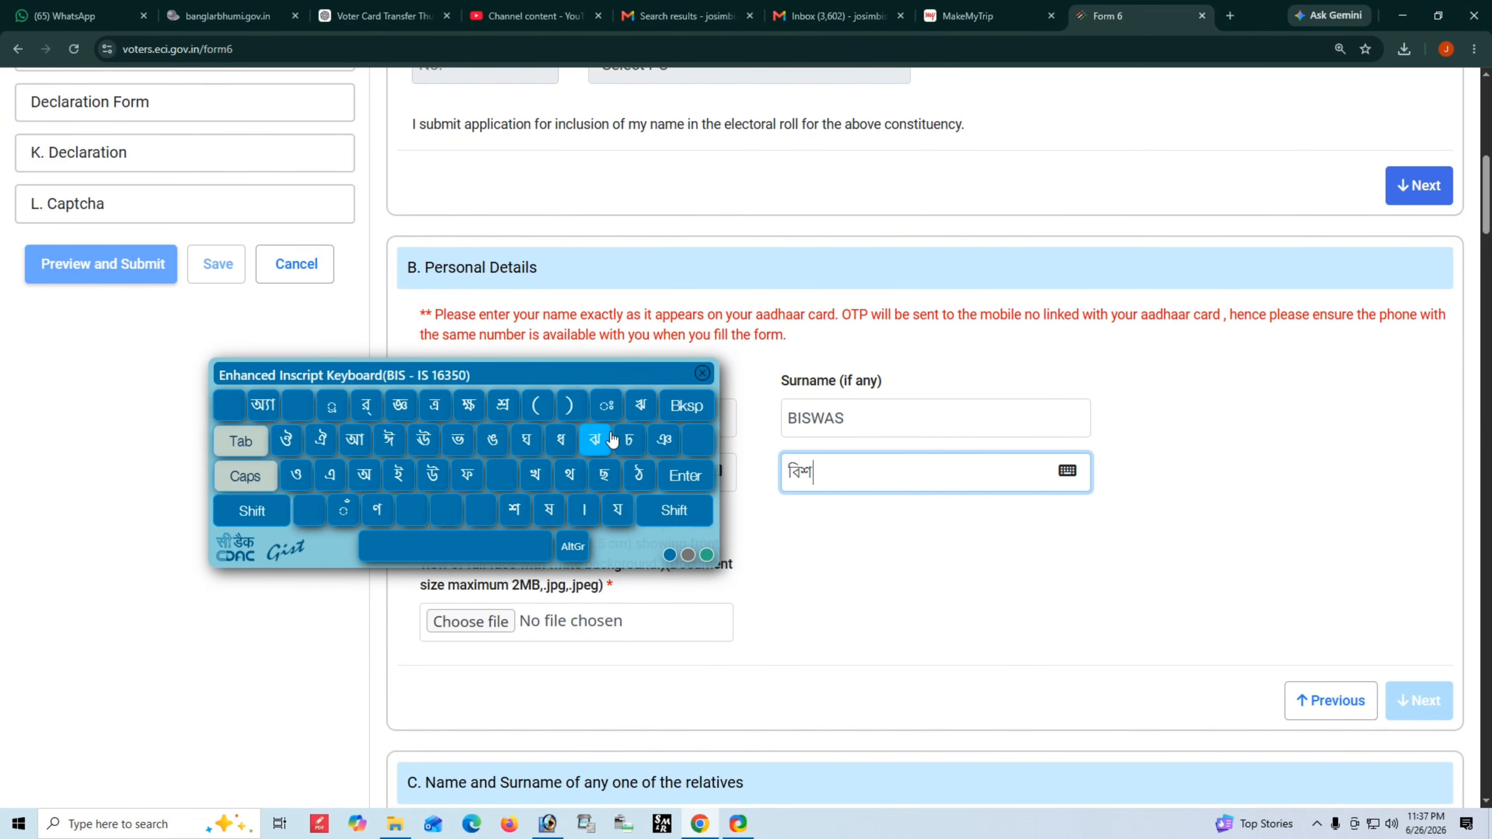
left_click(673, 510)
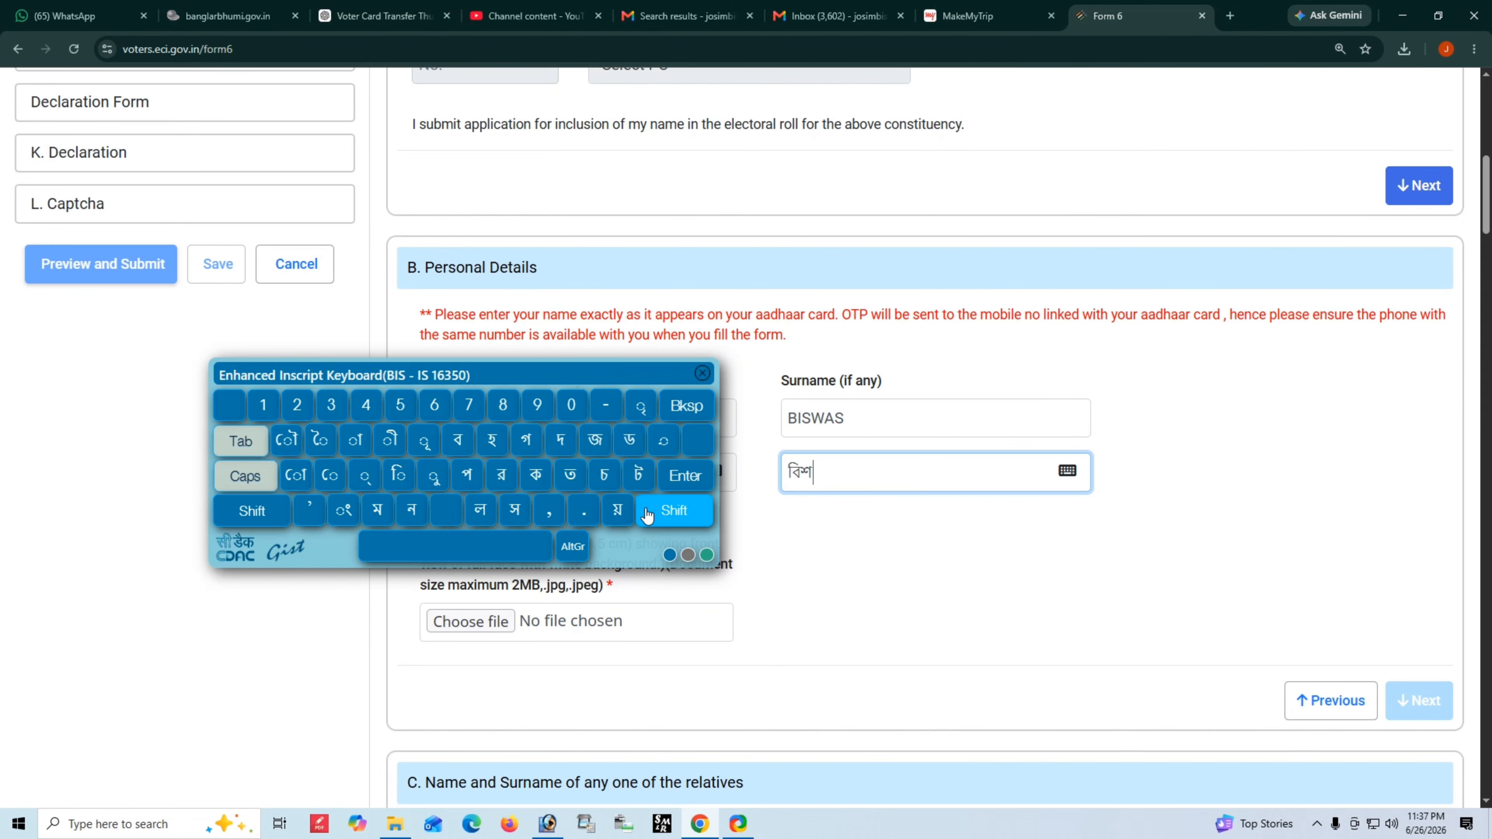
left_click(458, 439)
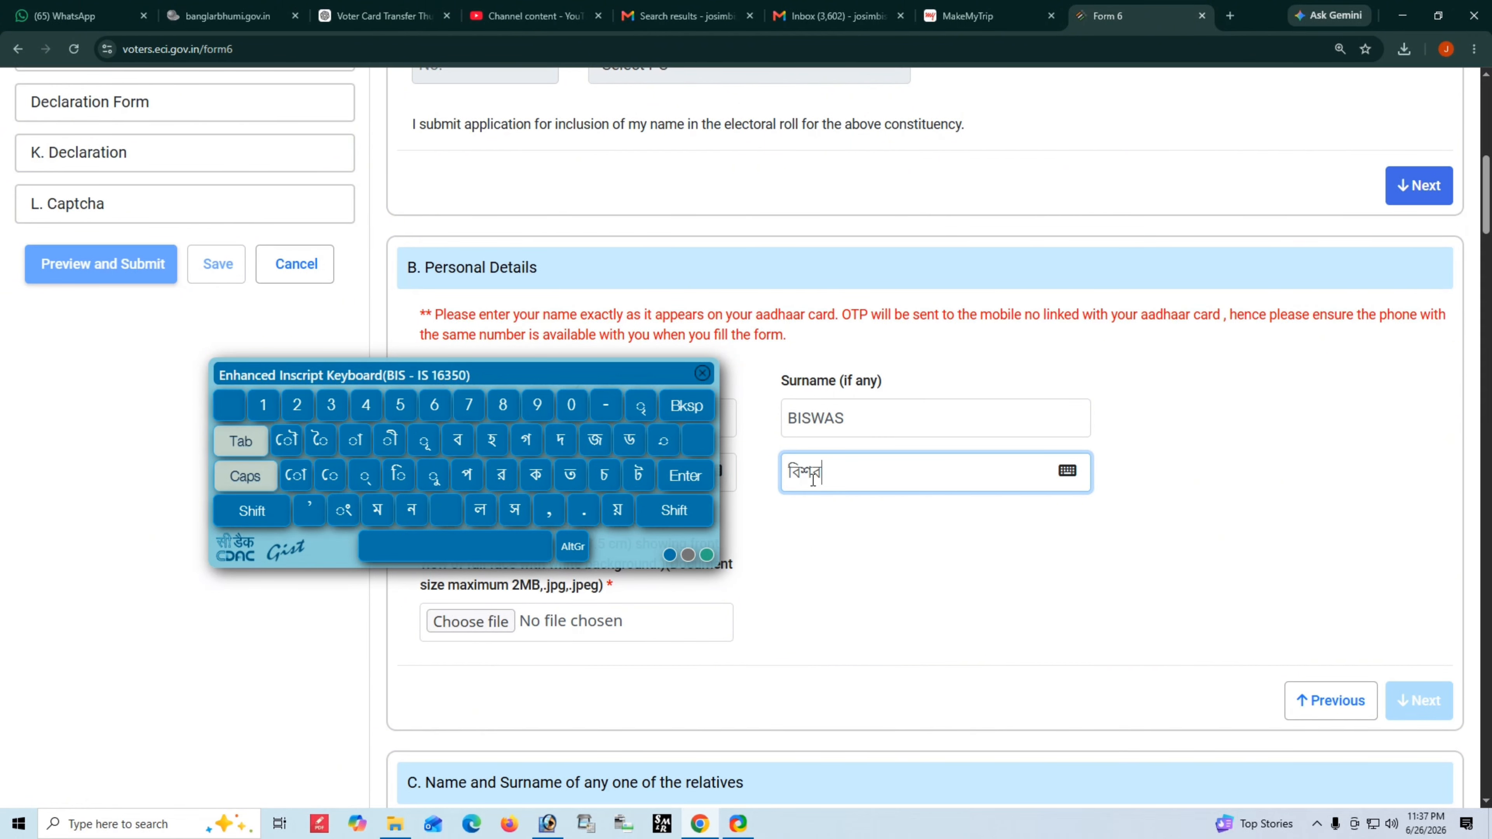
left_click(354, 439)
left_click(515, 510)
left_click(814, 462)
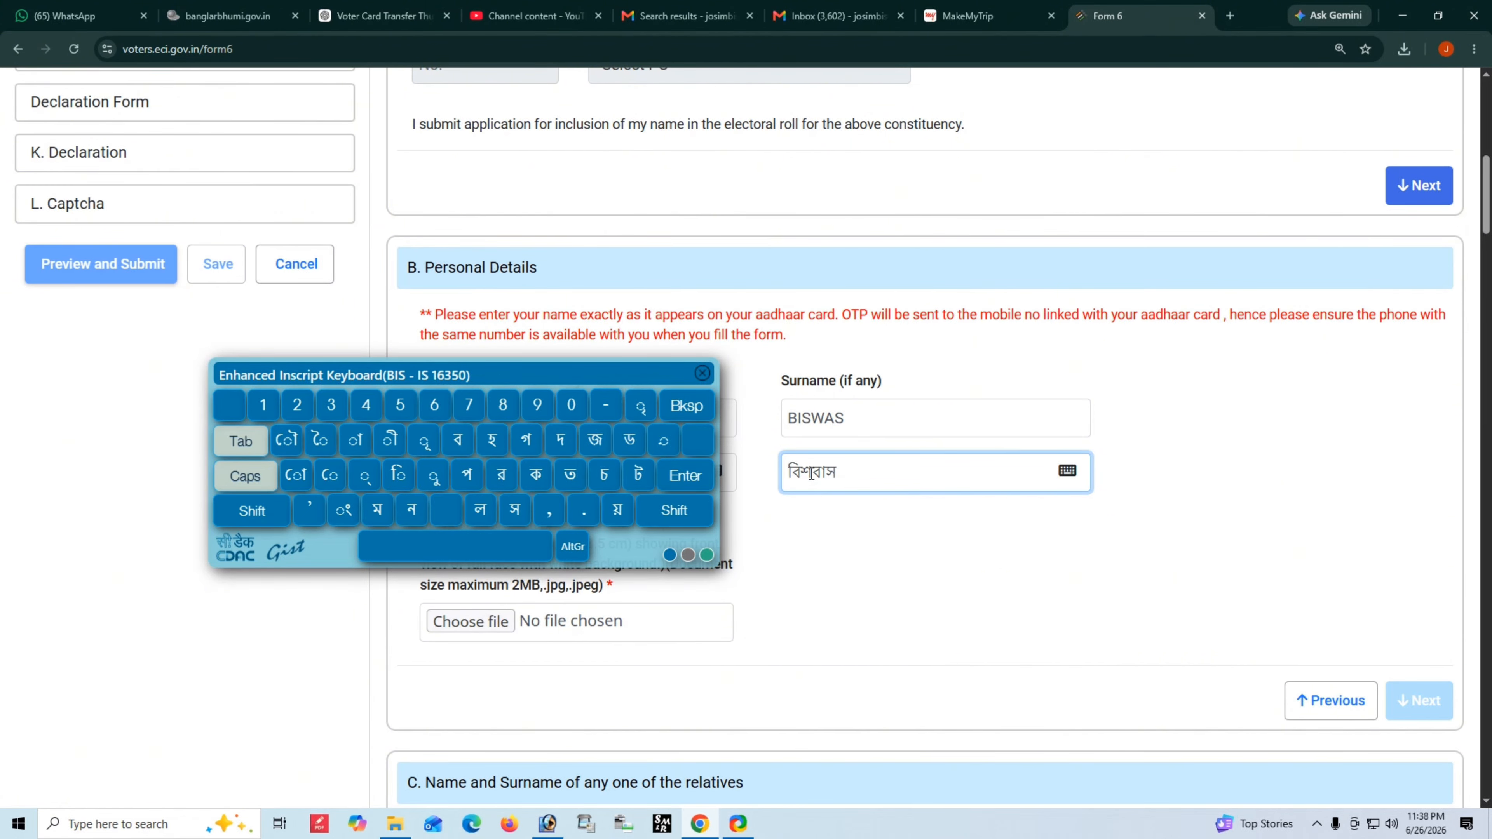
left_click(363, 476)
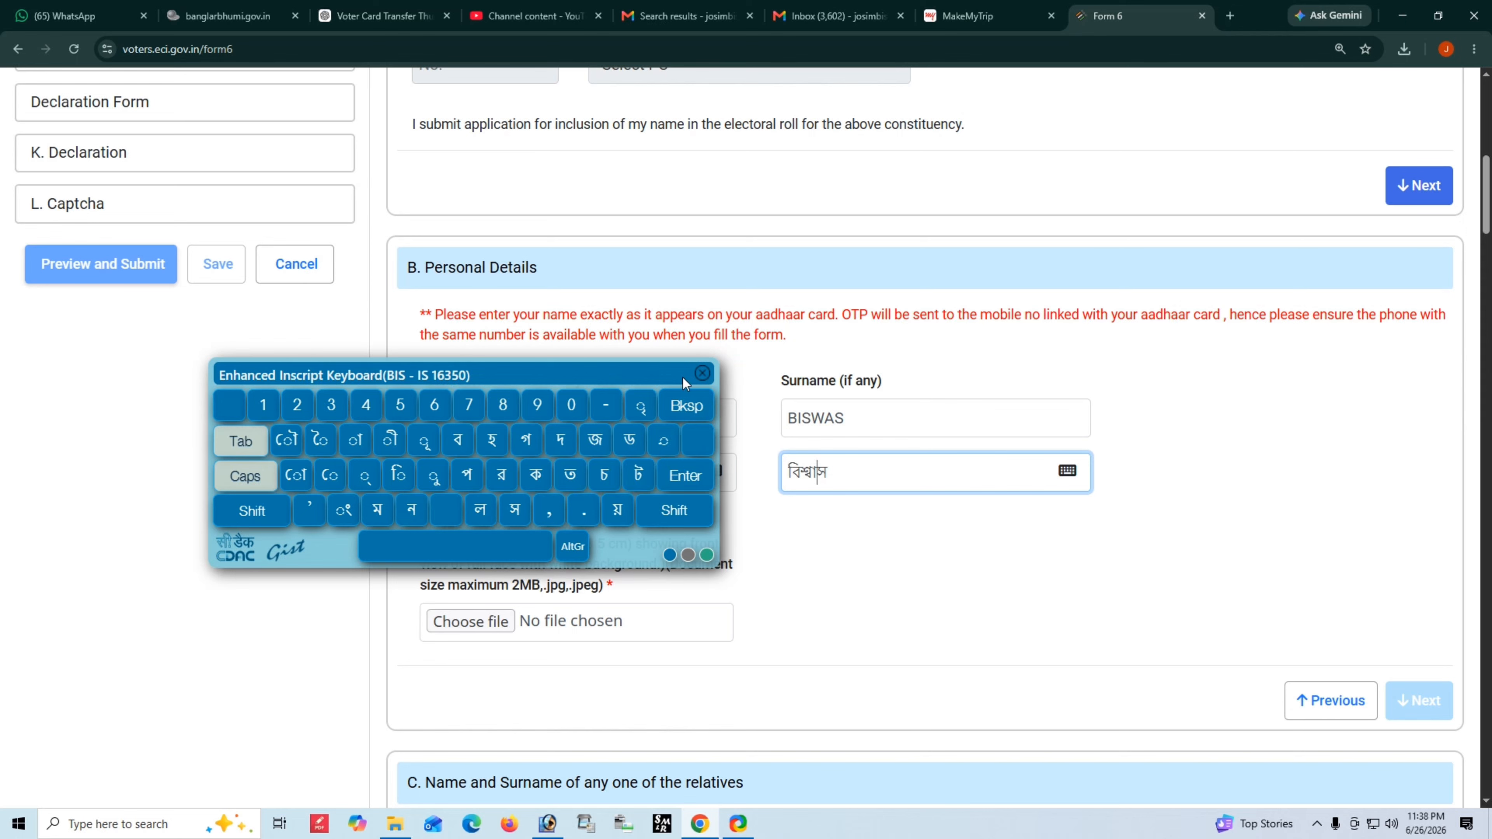
left_click(703, 373)
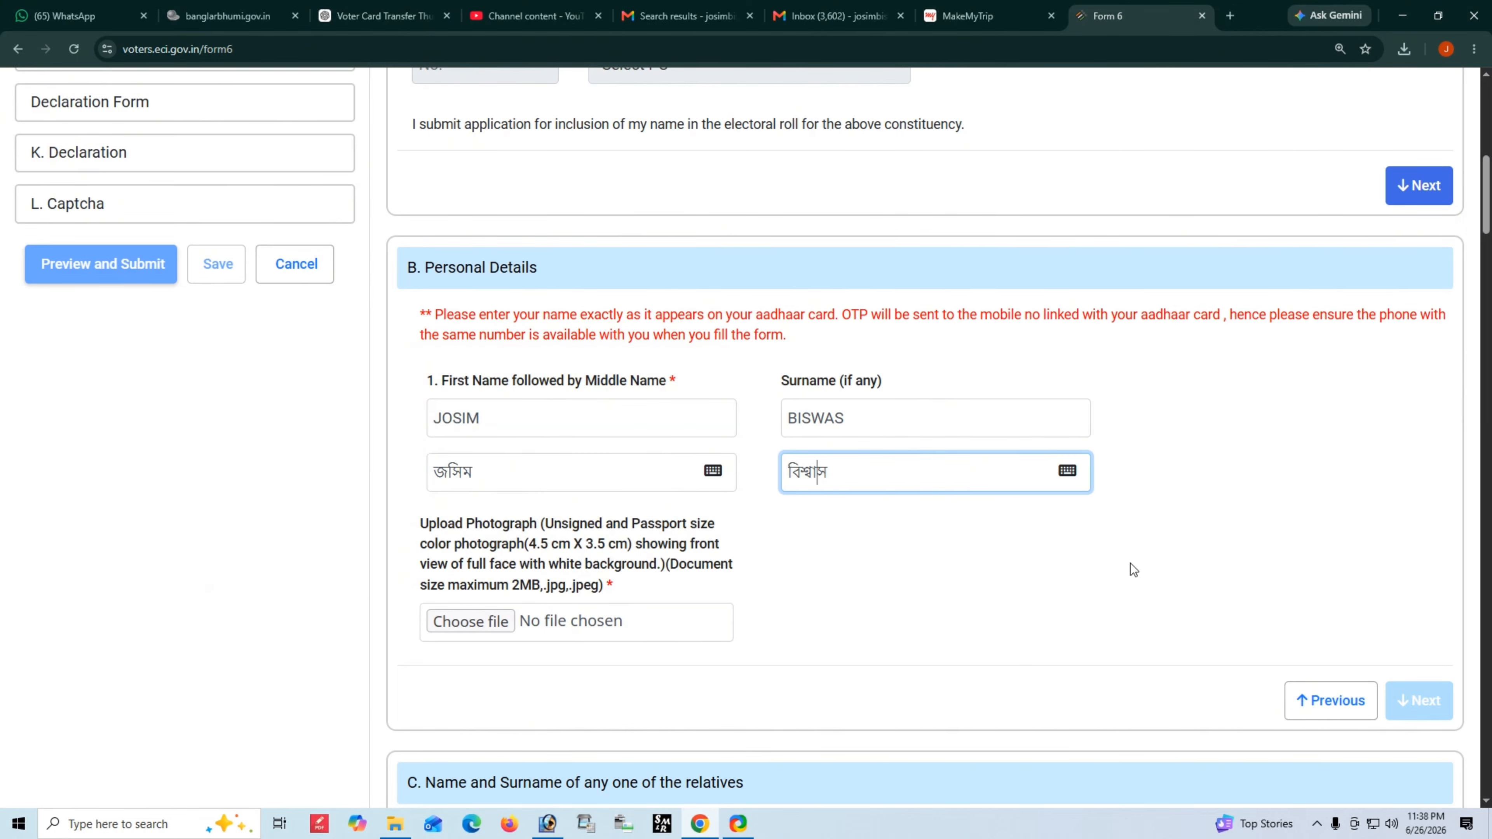
scroll(1131, 564, "down", 15)
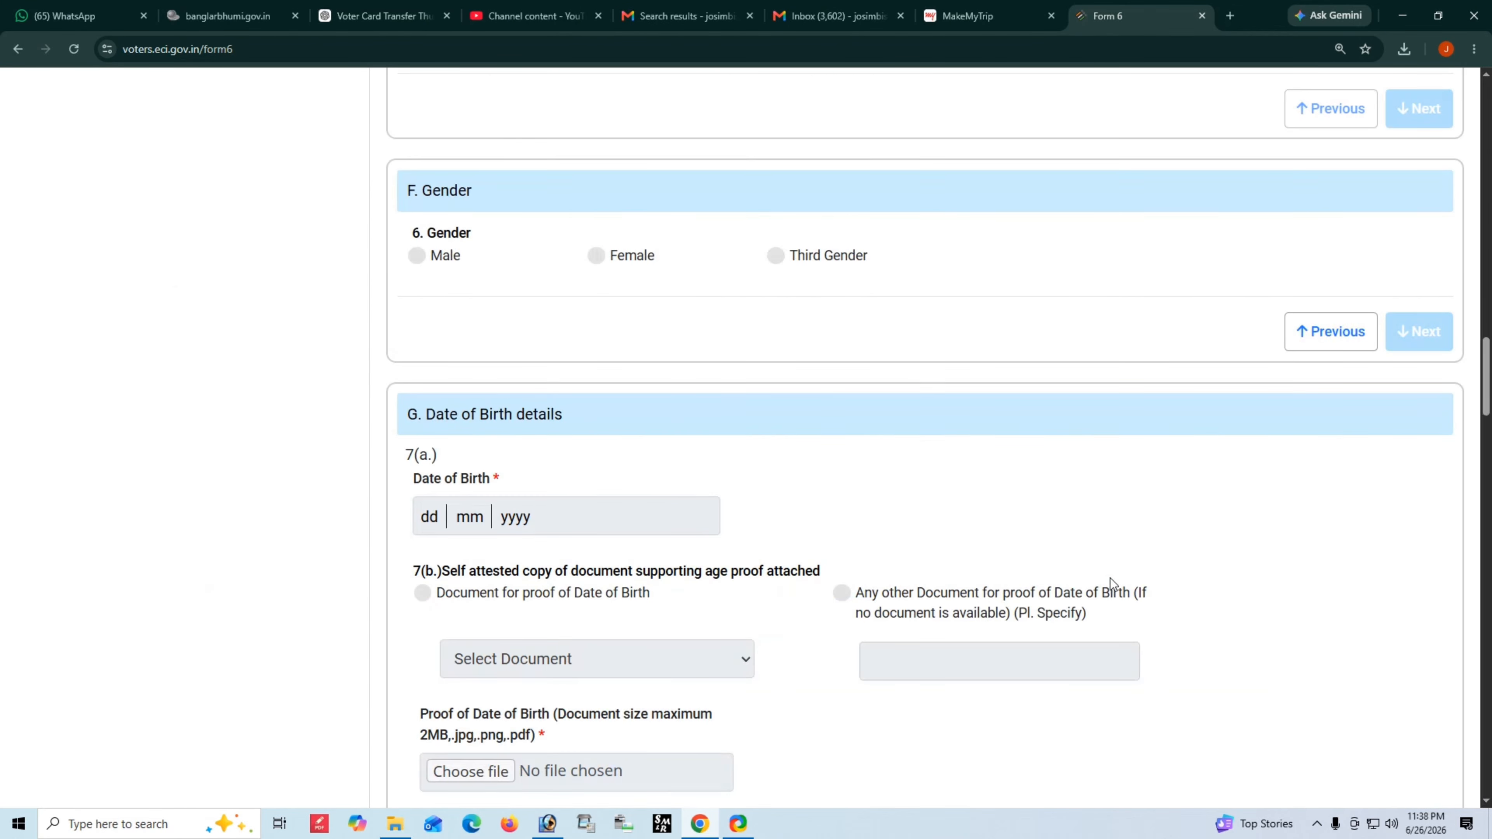
scroll(1109, 579, "down", 10)
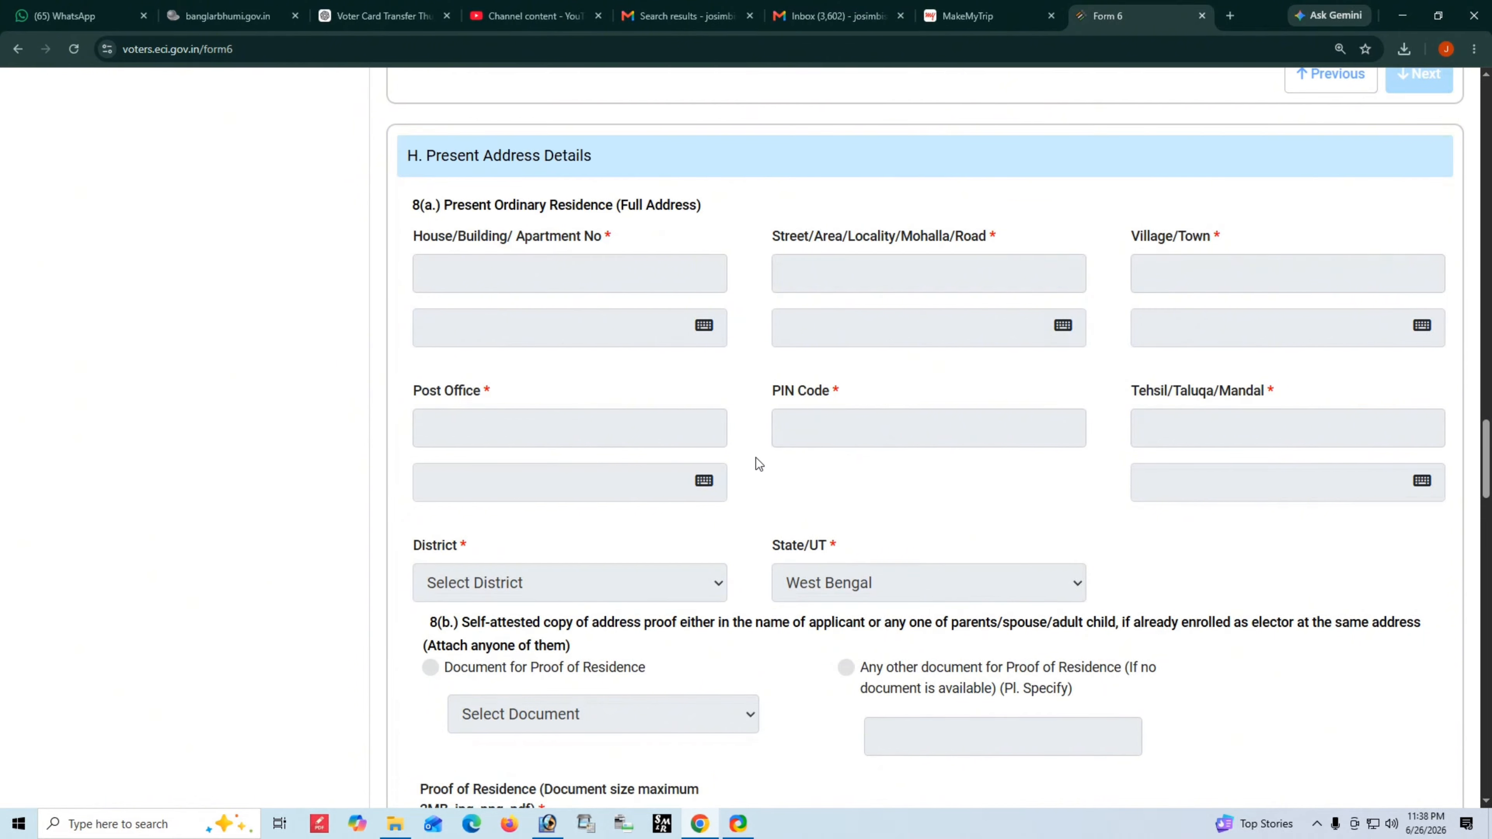
scroll(757, 463, "up", 20)
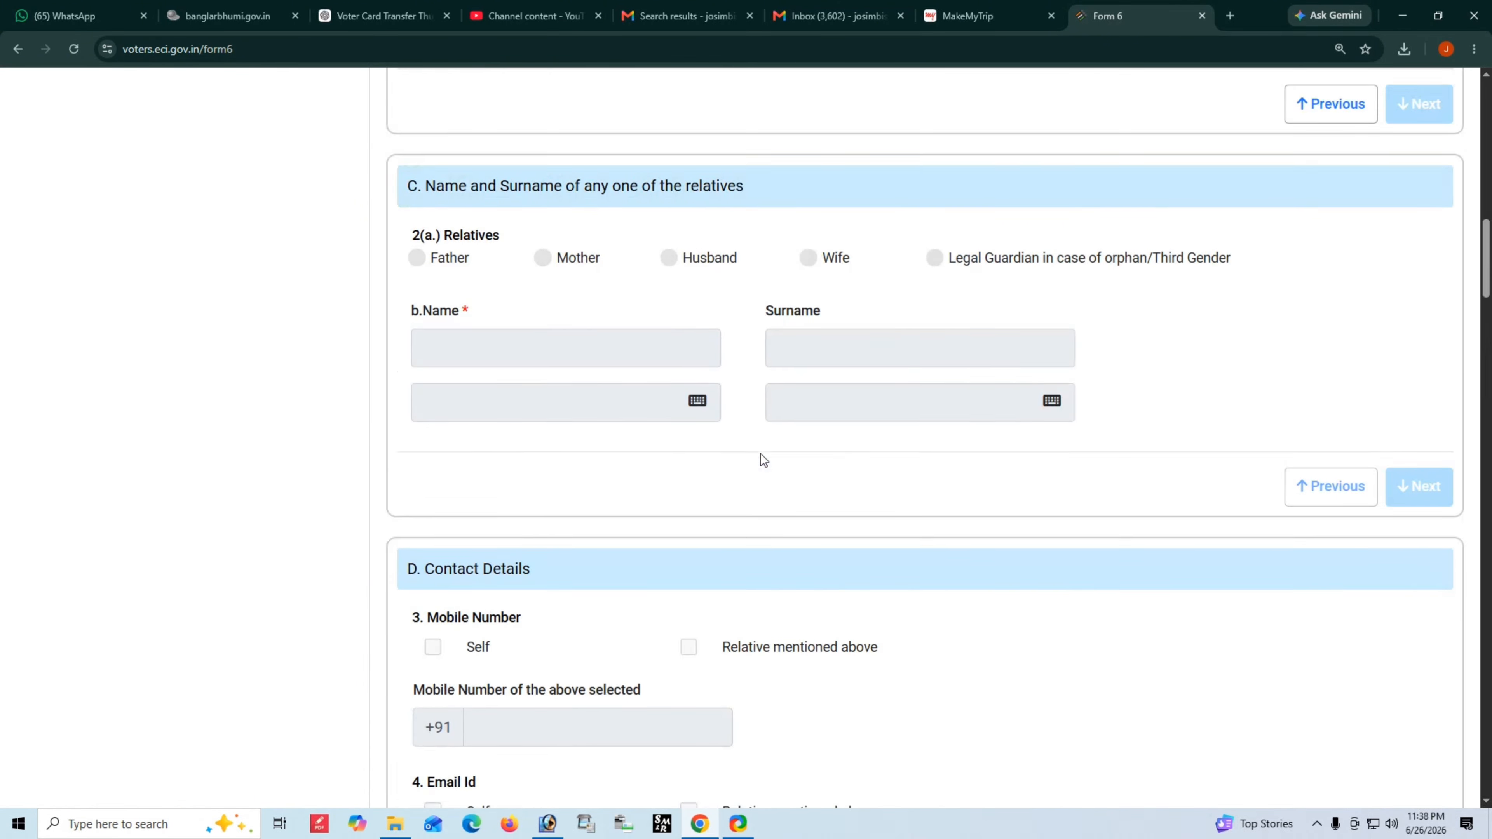
scroll(762, 460, "up", 6)
scroll(506, 373, "up", 3)
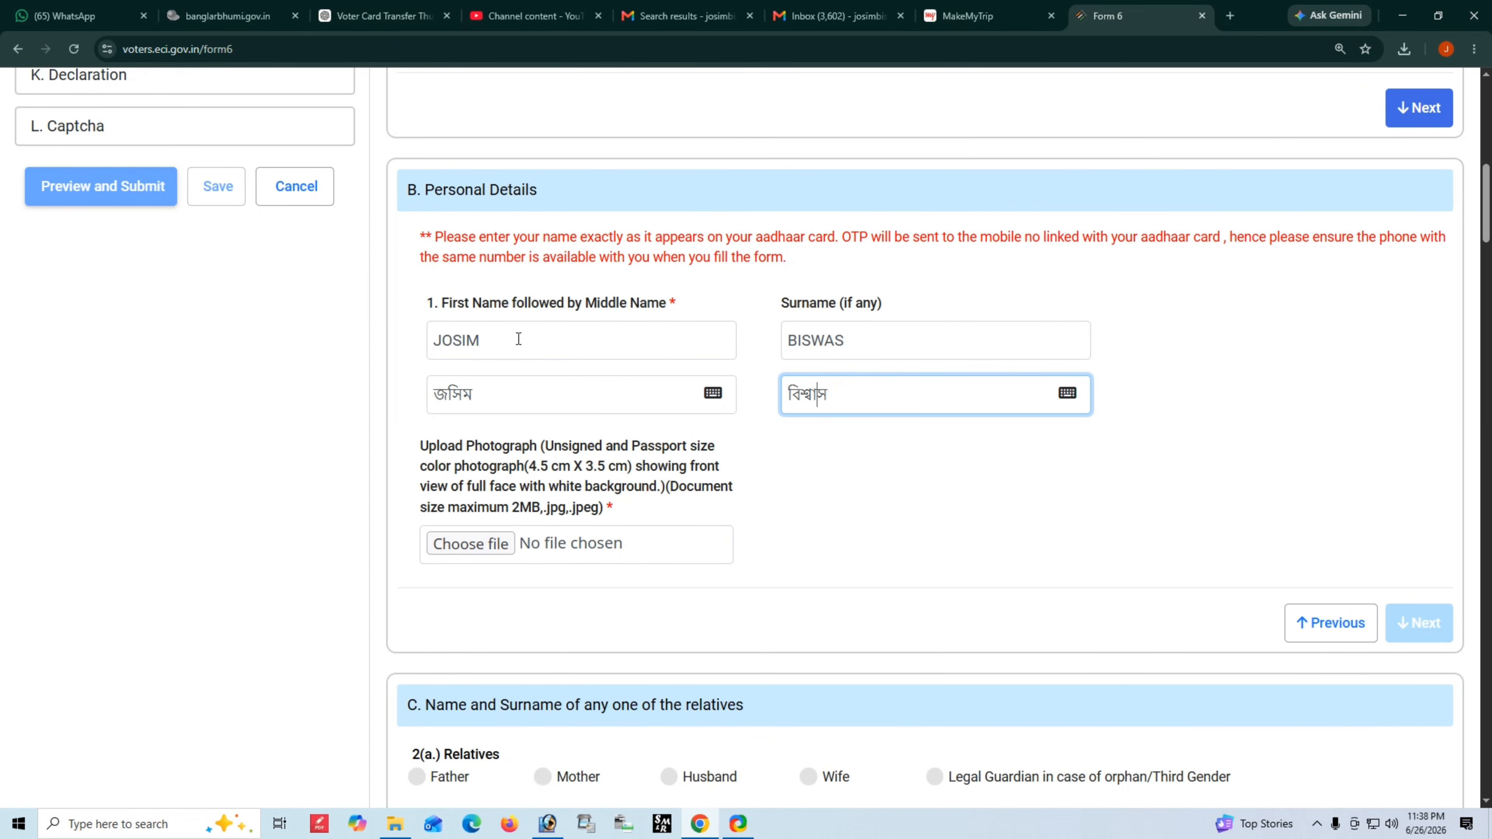
left_click_drag(517, 338, 282, 363)
type("BAHR")
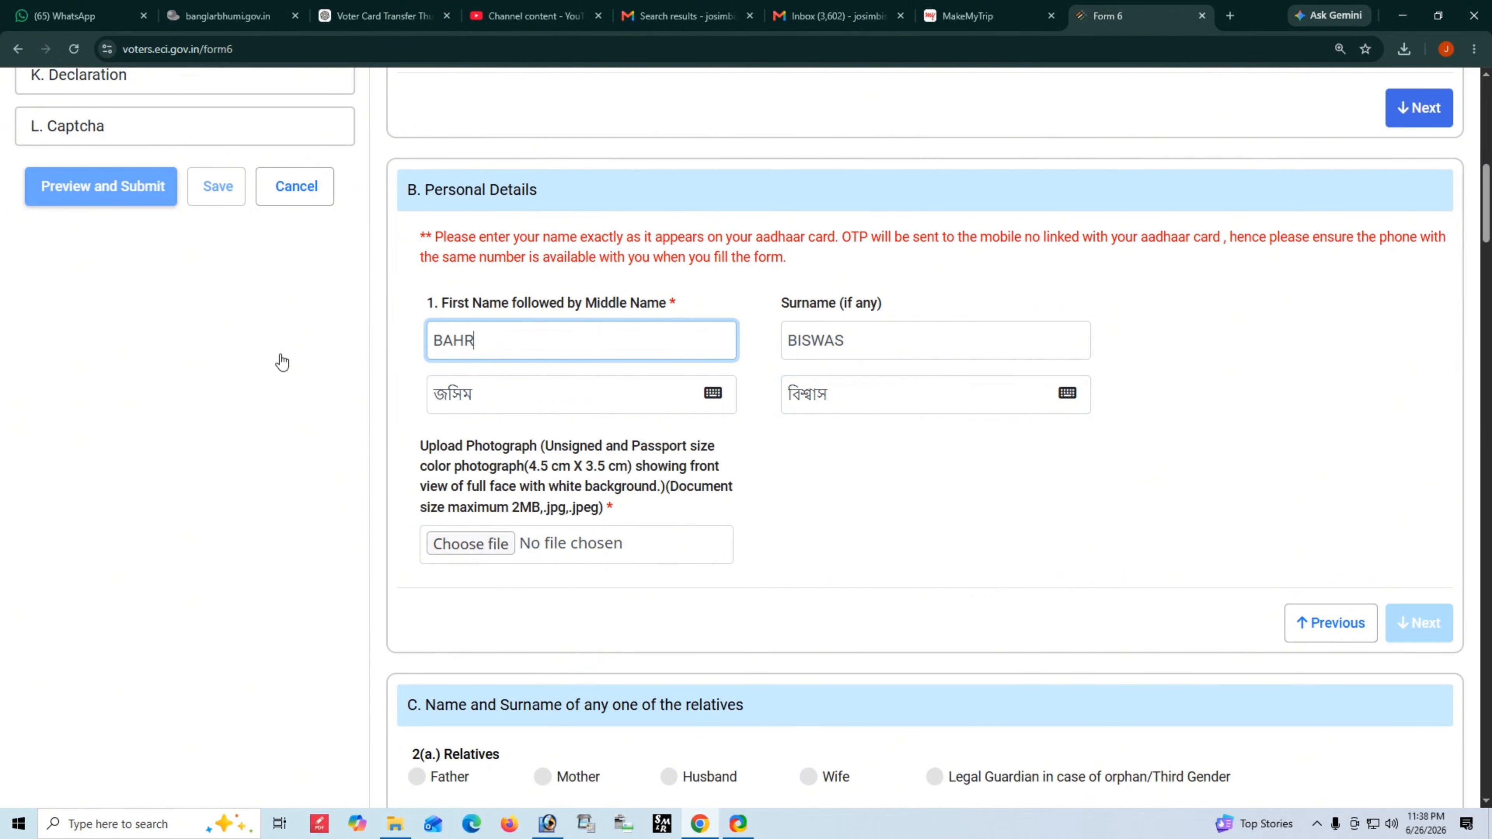
type("GACHGHI")
key("BackSpace")
key("BackSpace")
type("HI")
left_click(860, 347)
left_click_drag(860, 348, 678, 346)
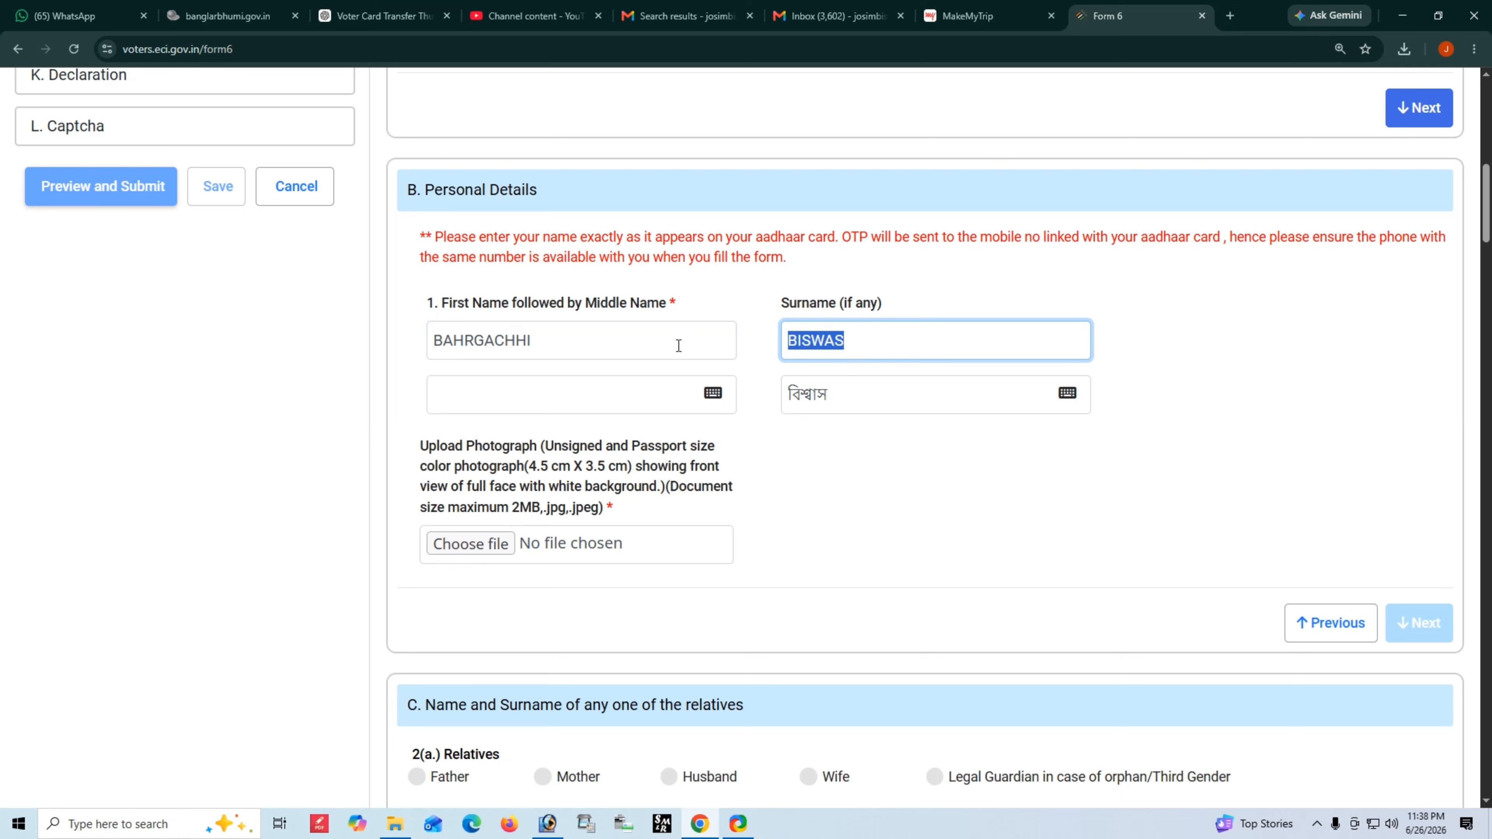
key("Tab")
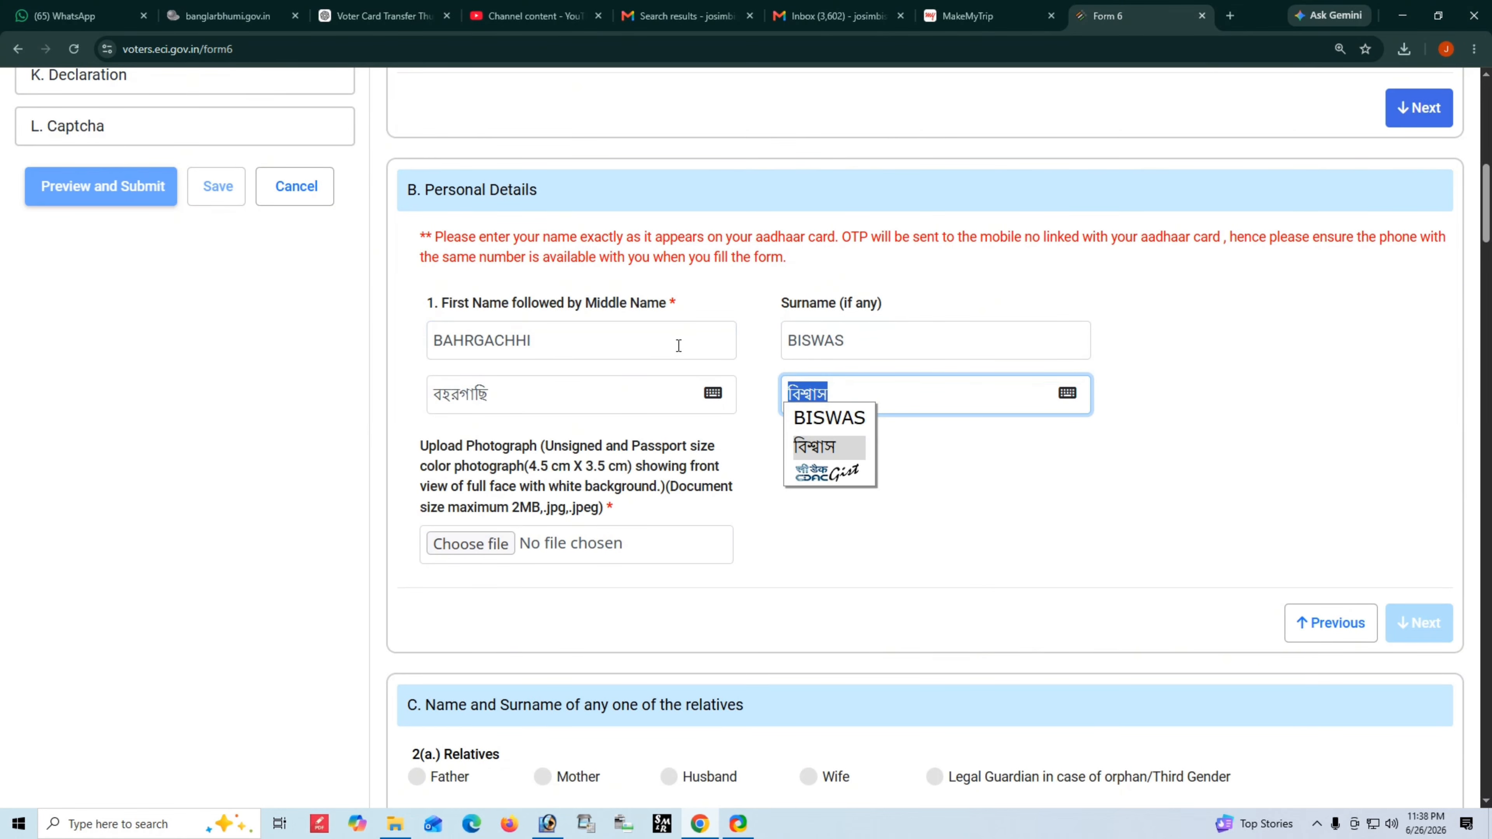
left_click_drag(892, 350, 708, 330)
type("B")
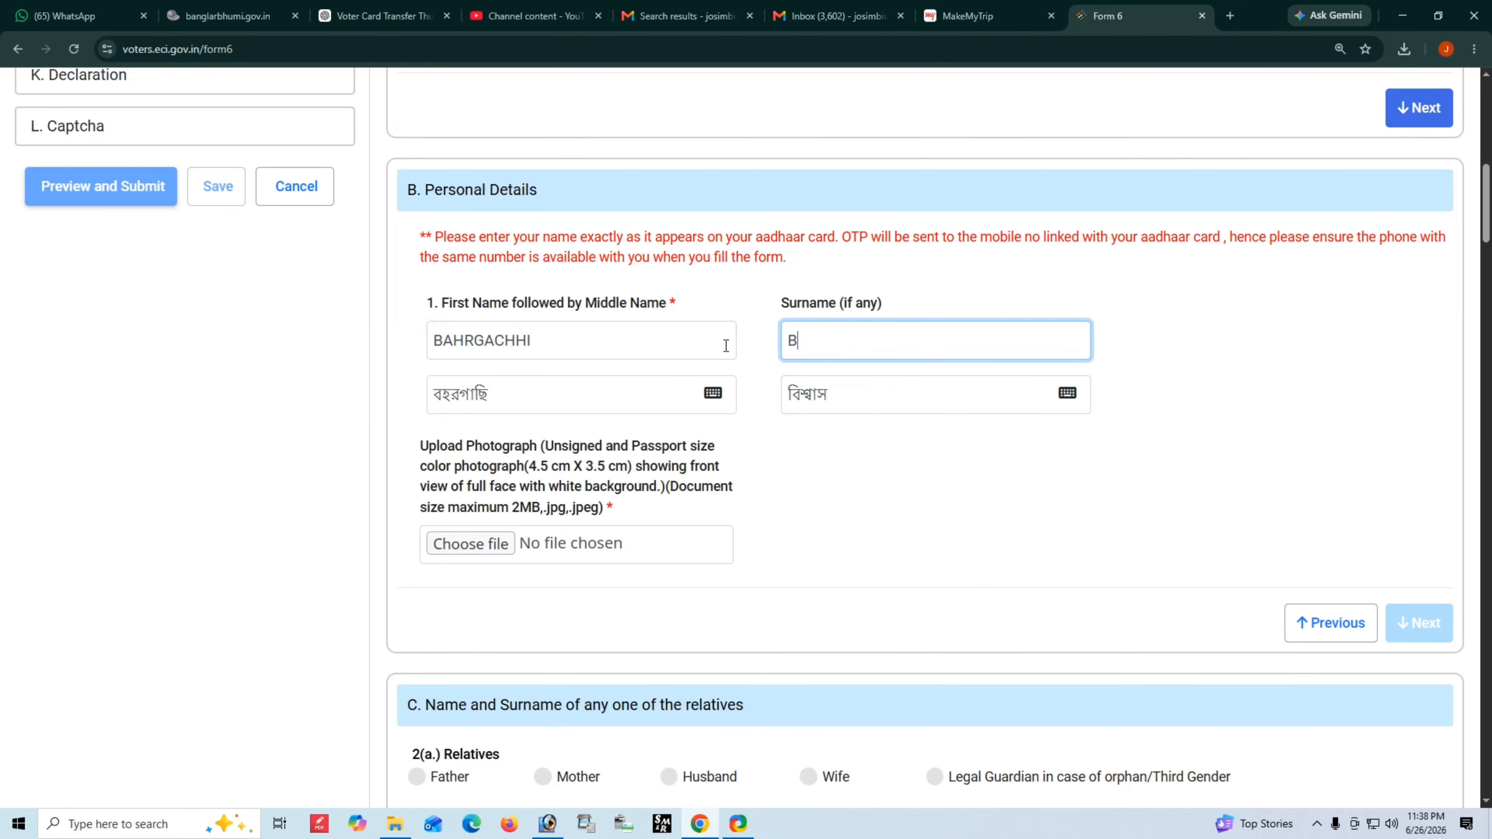
type("AHIR")
key("BackSpace")
key("BackSpace")
key("BackSpace")
key("BackSpace")
key("BackSpace")
type("DAKSHIN ")
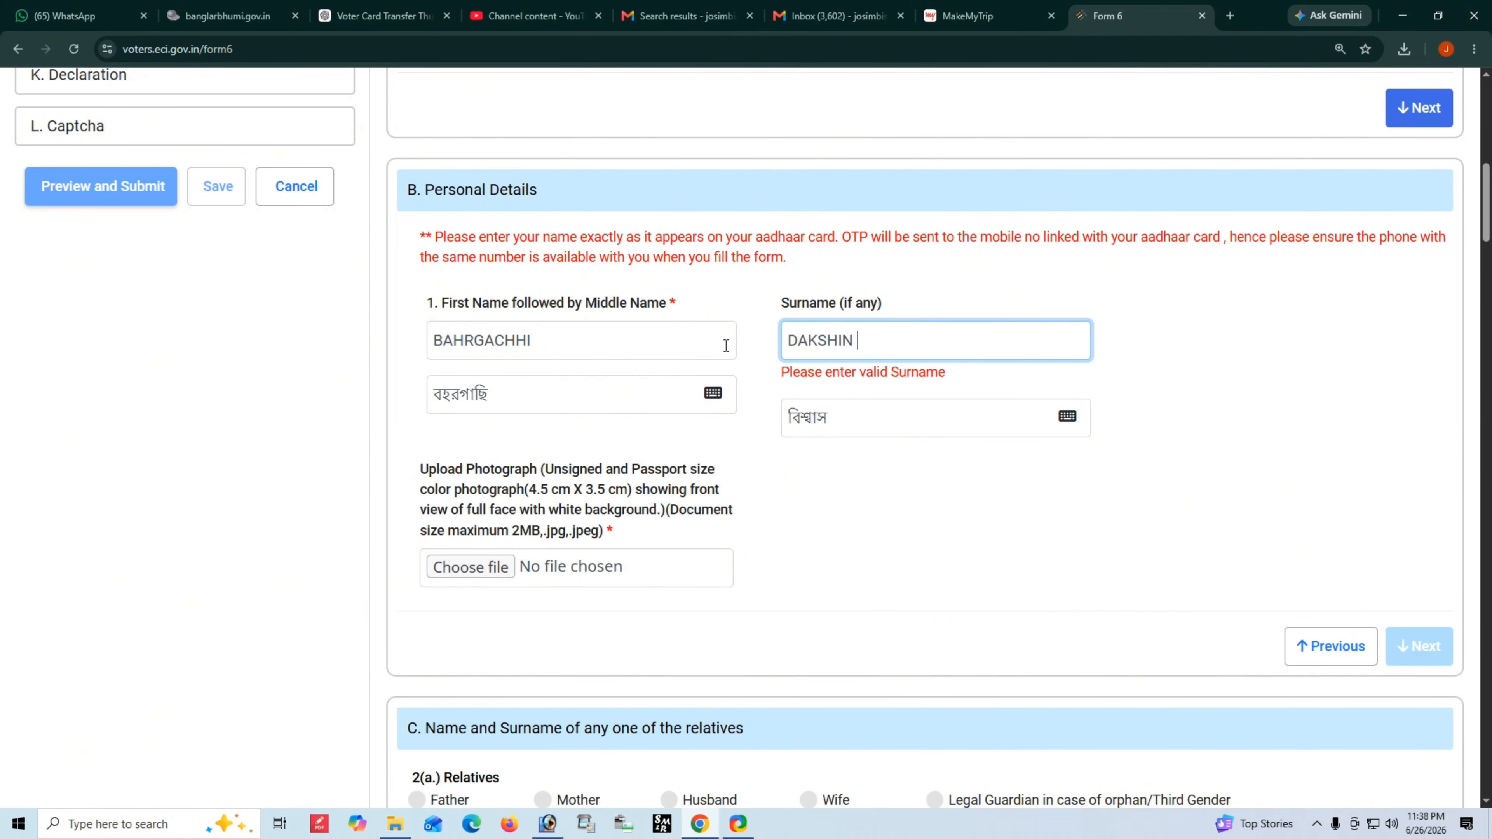
type("BAHIRGACHHI")
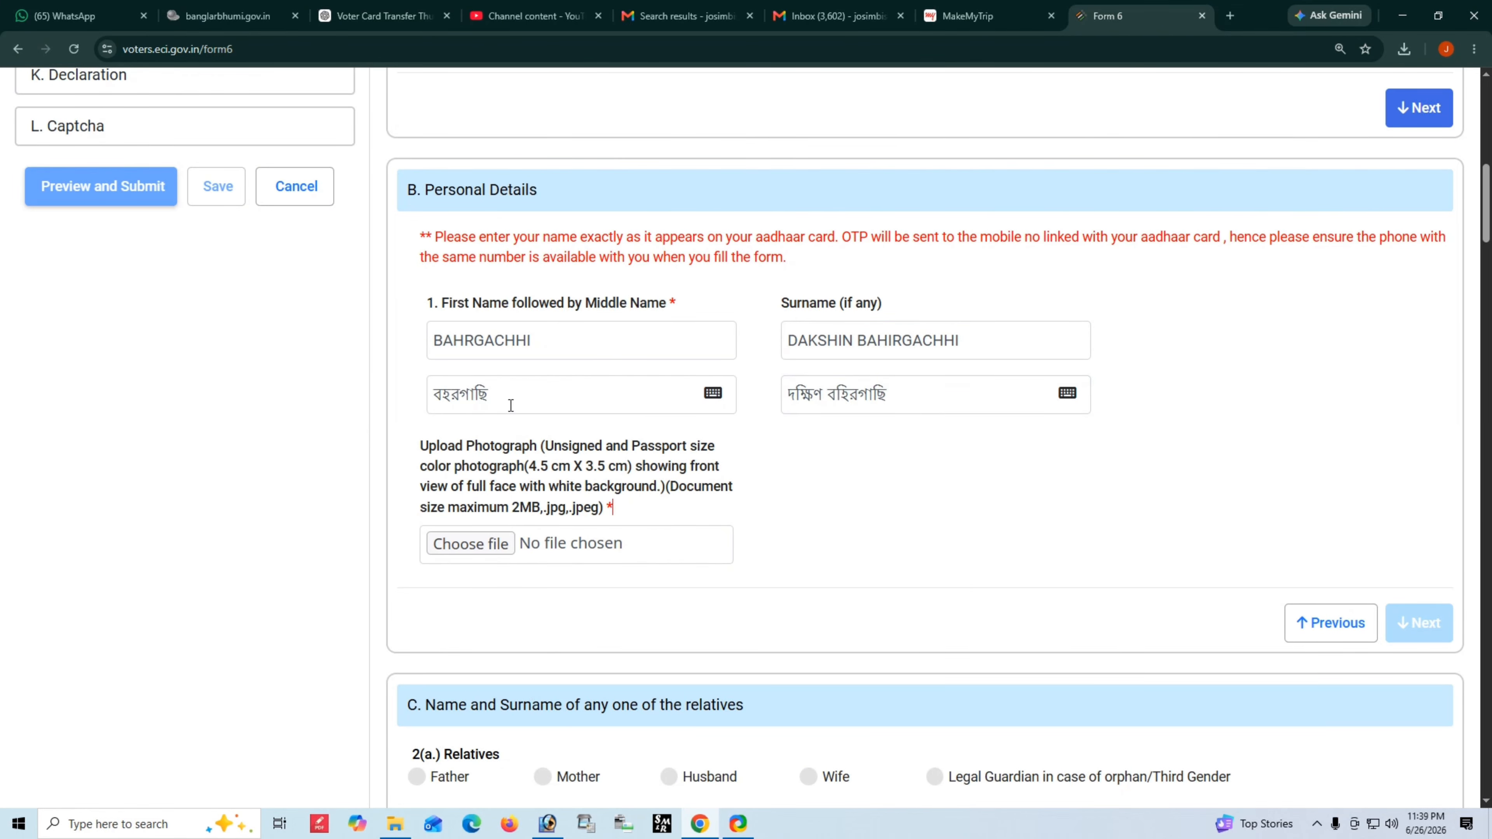
left_click(464, 336)
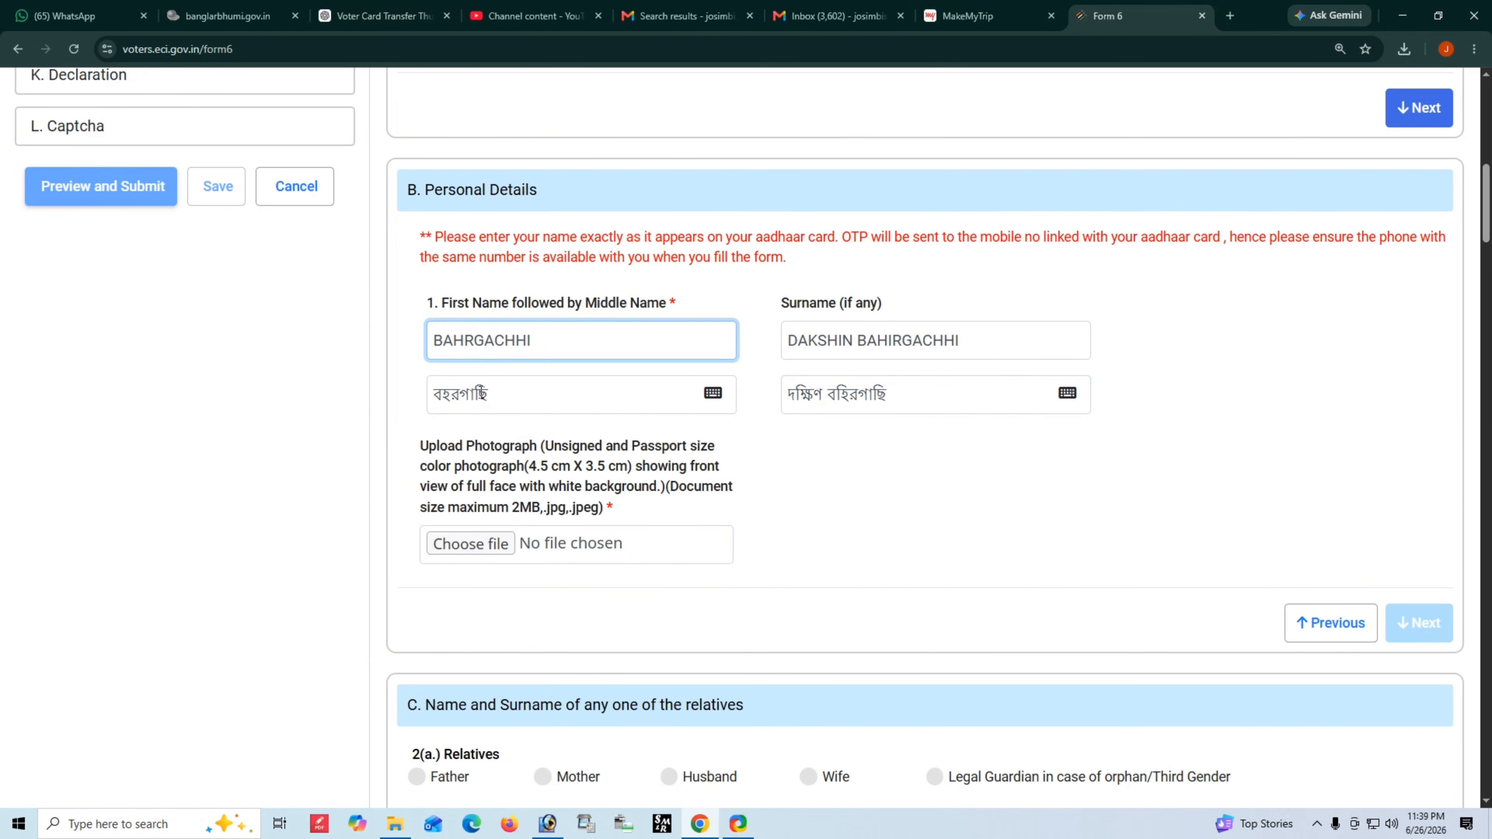
- Add the final I to the English first name and delete the Bengali first name বহিরগাছি
type("I")
key("Tab")
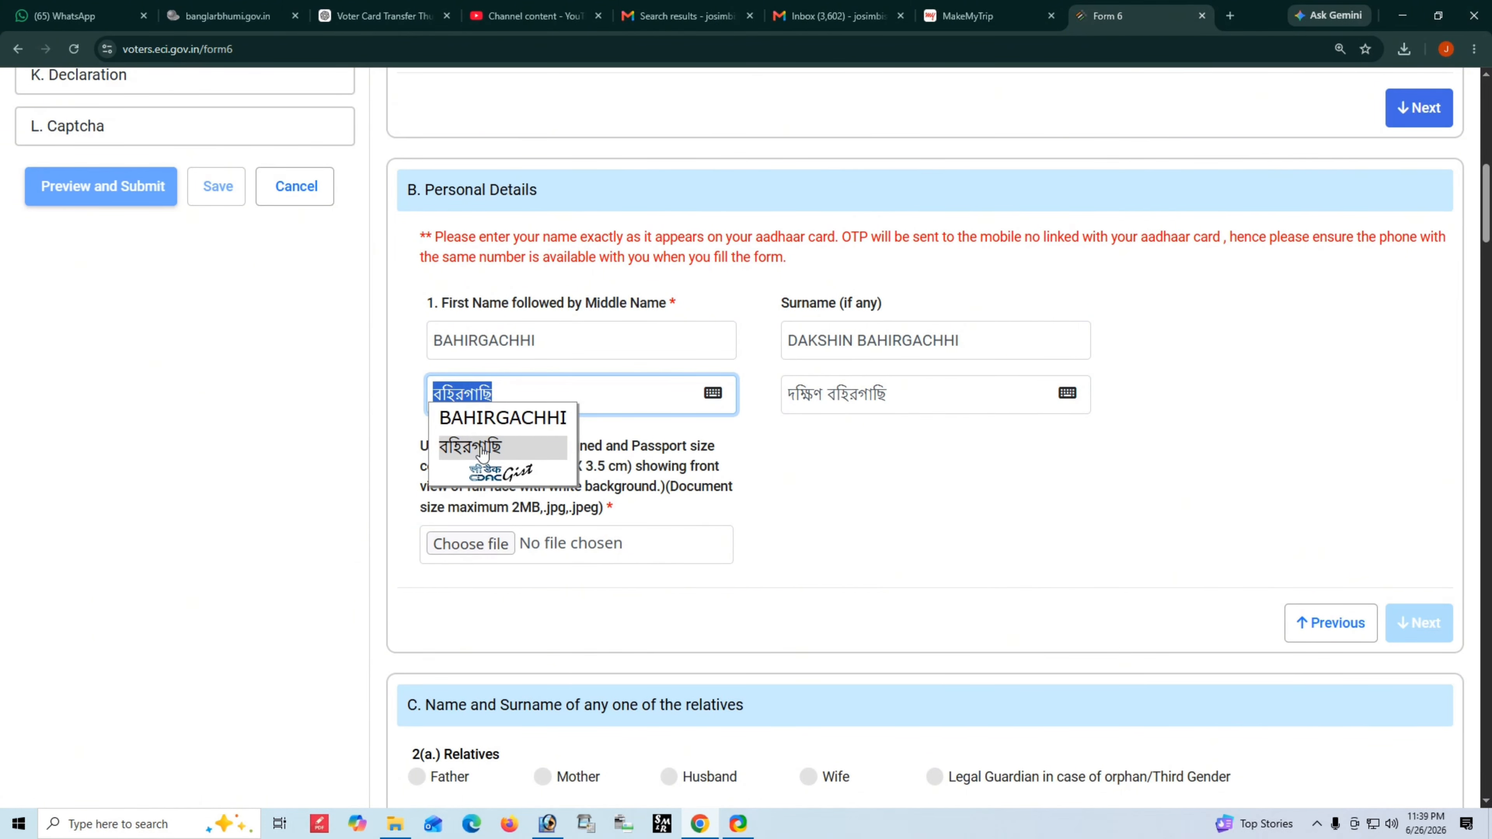
left_click(834, 468)
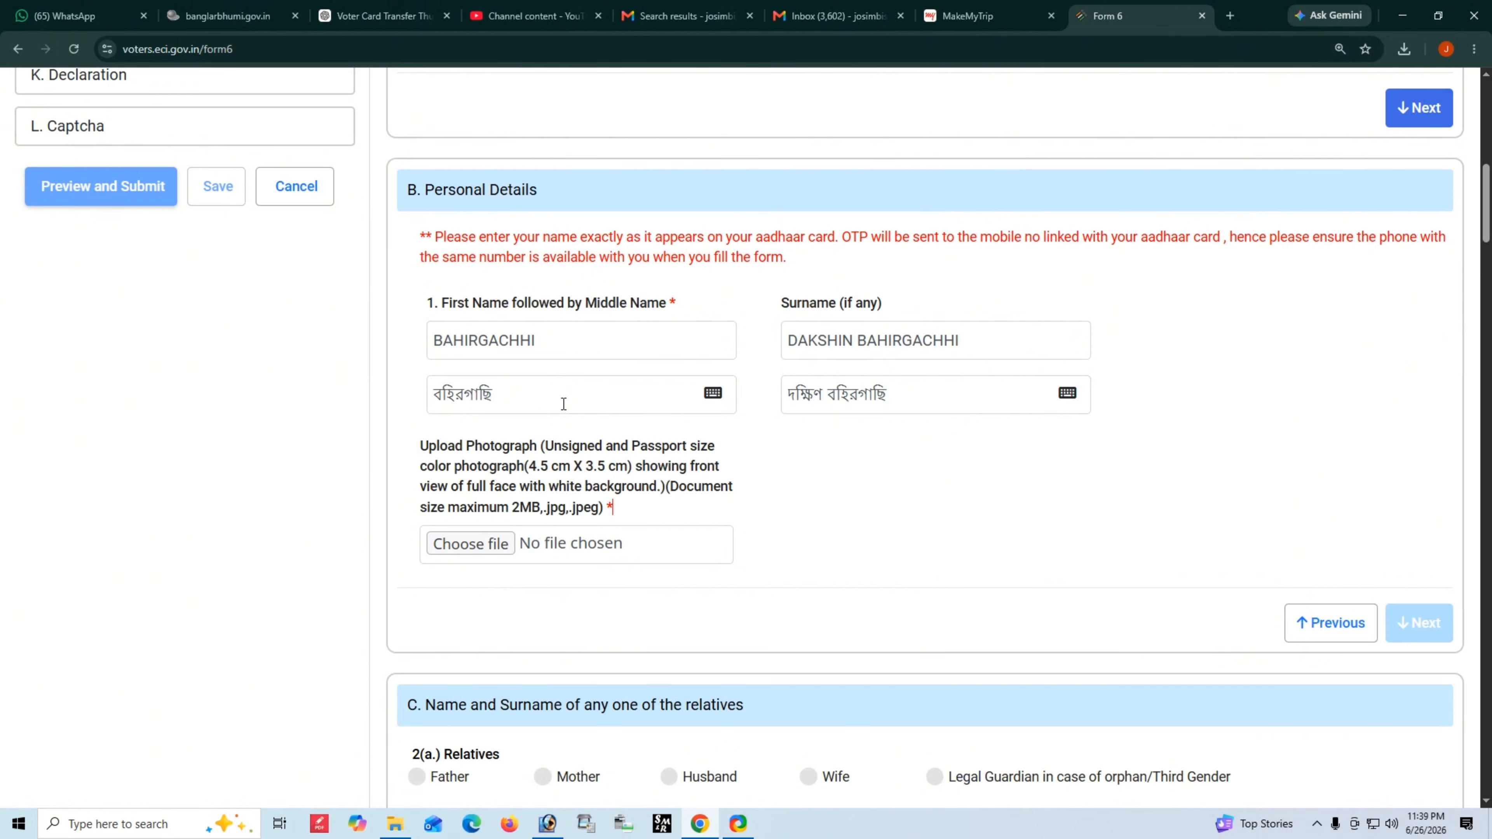
double_click(513, 398)
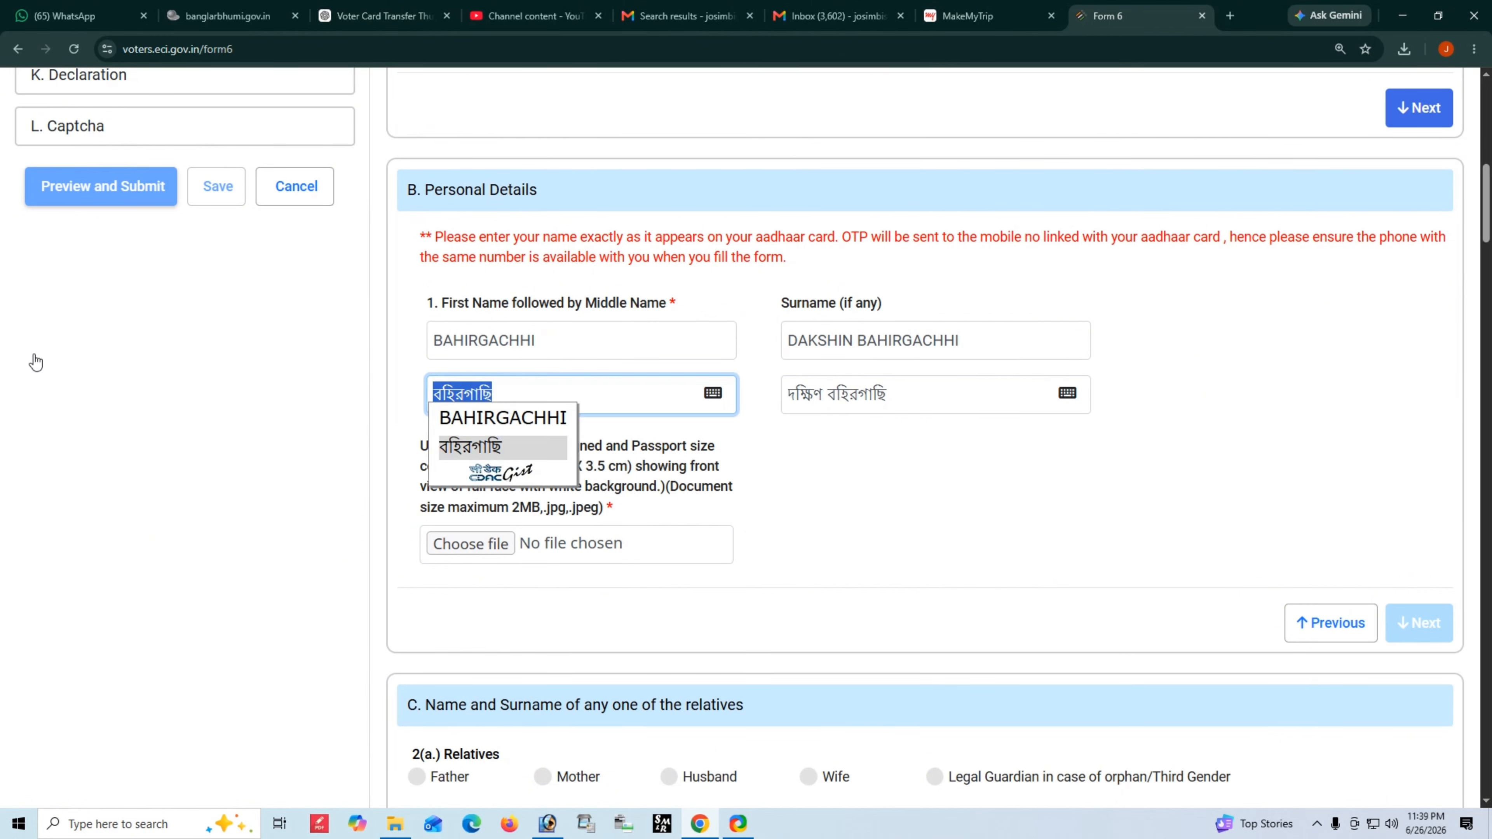
key("BackSpace")
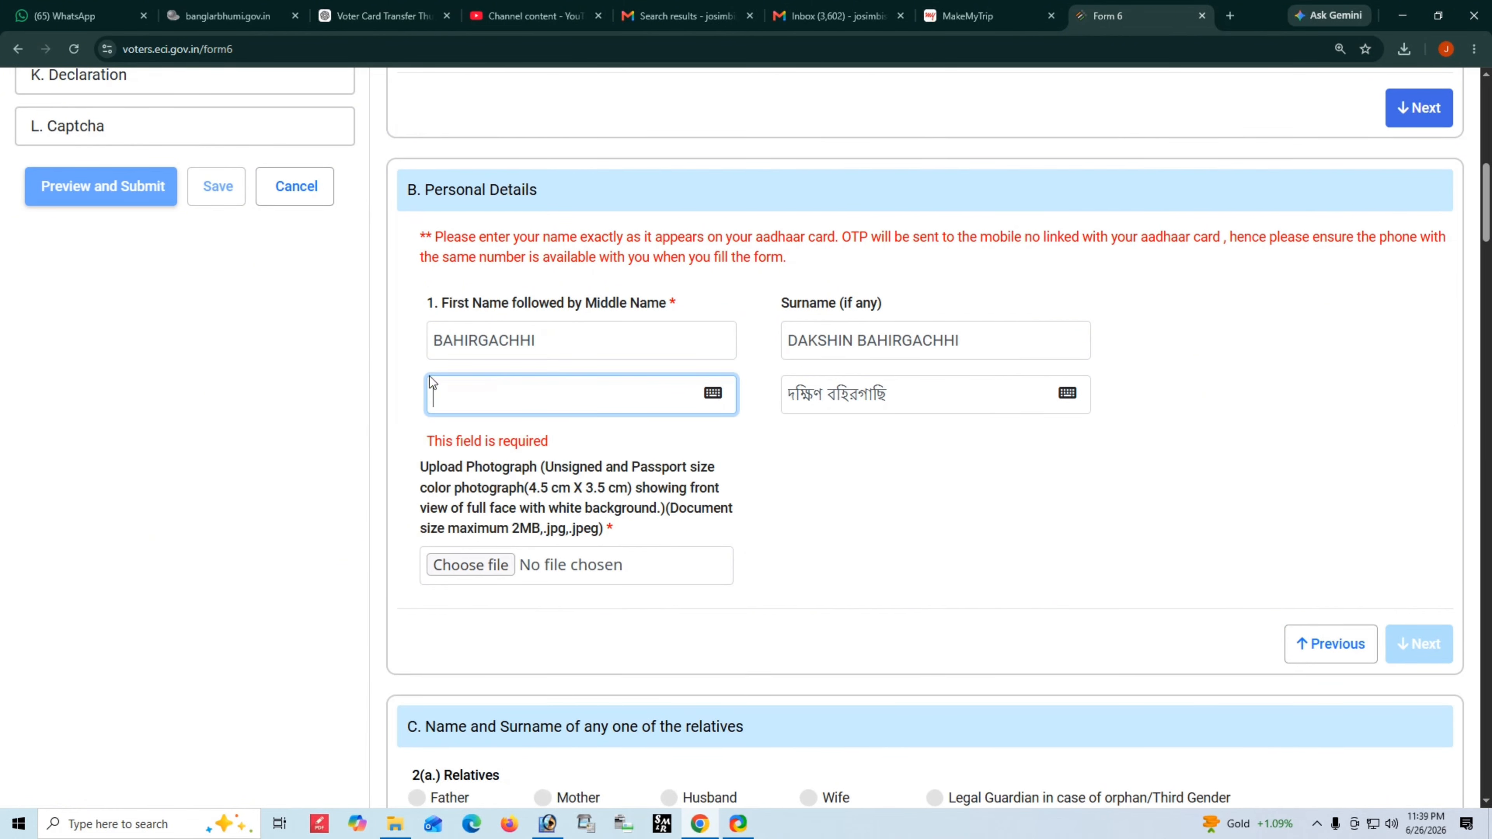
- Type বহির into the empty Bengali first-name field on the Inscript keyboard
left_click(713, 393)
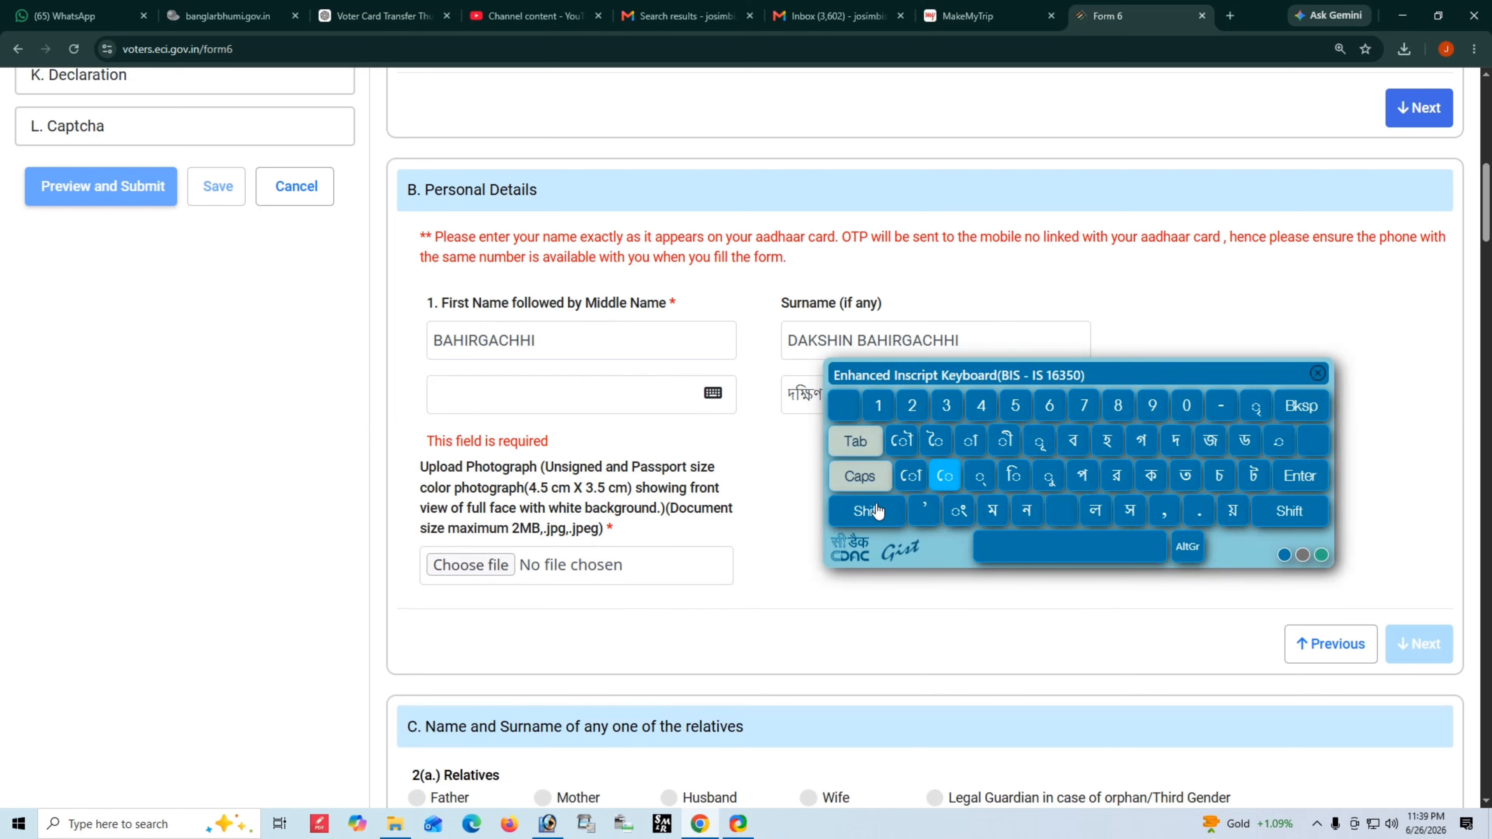
left_click(499, 391)
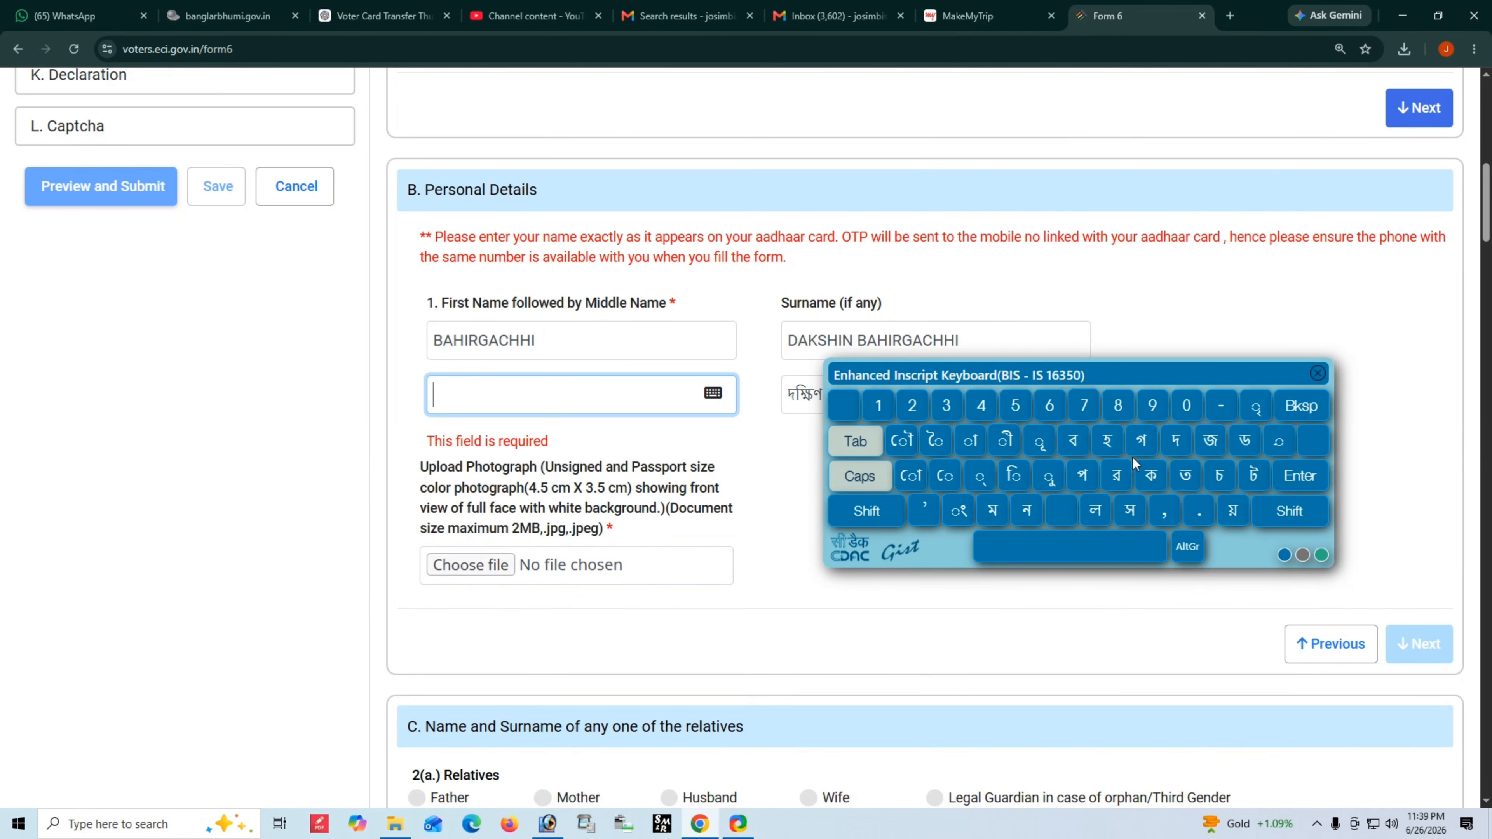
left_click(1073, 440)
left_click(1289, 512)
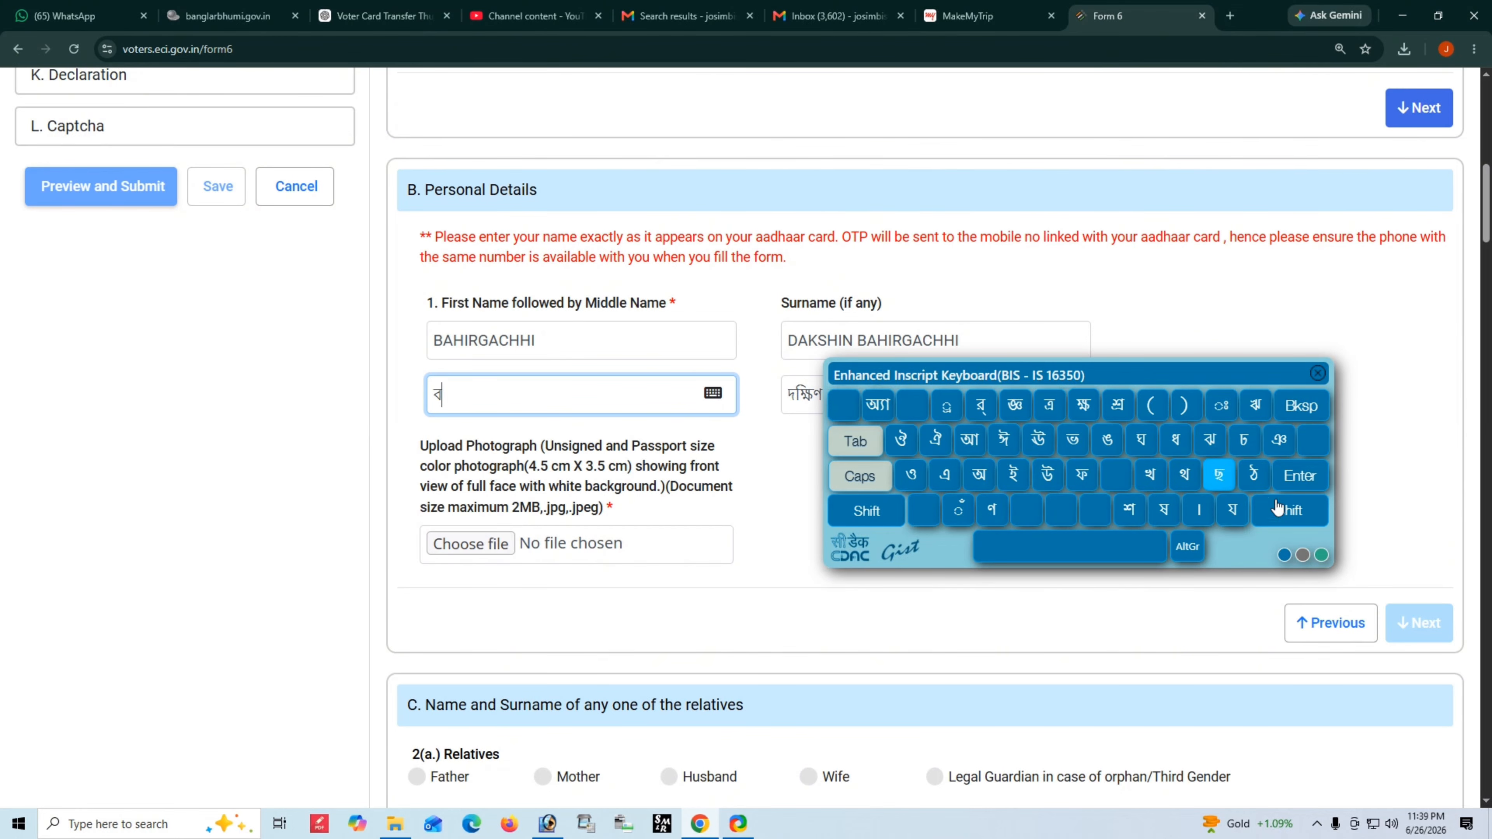
left_click(1290, 510)
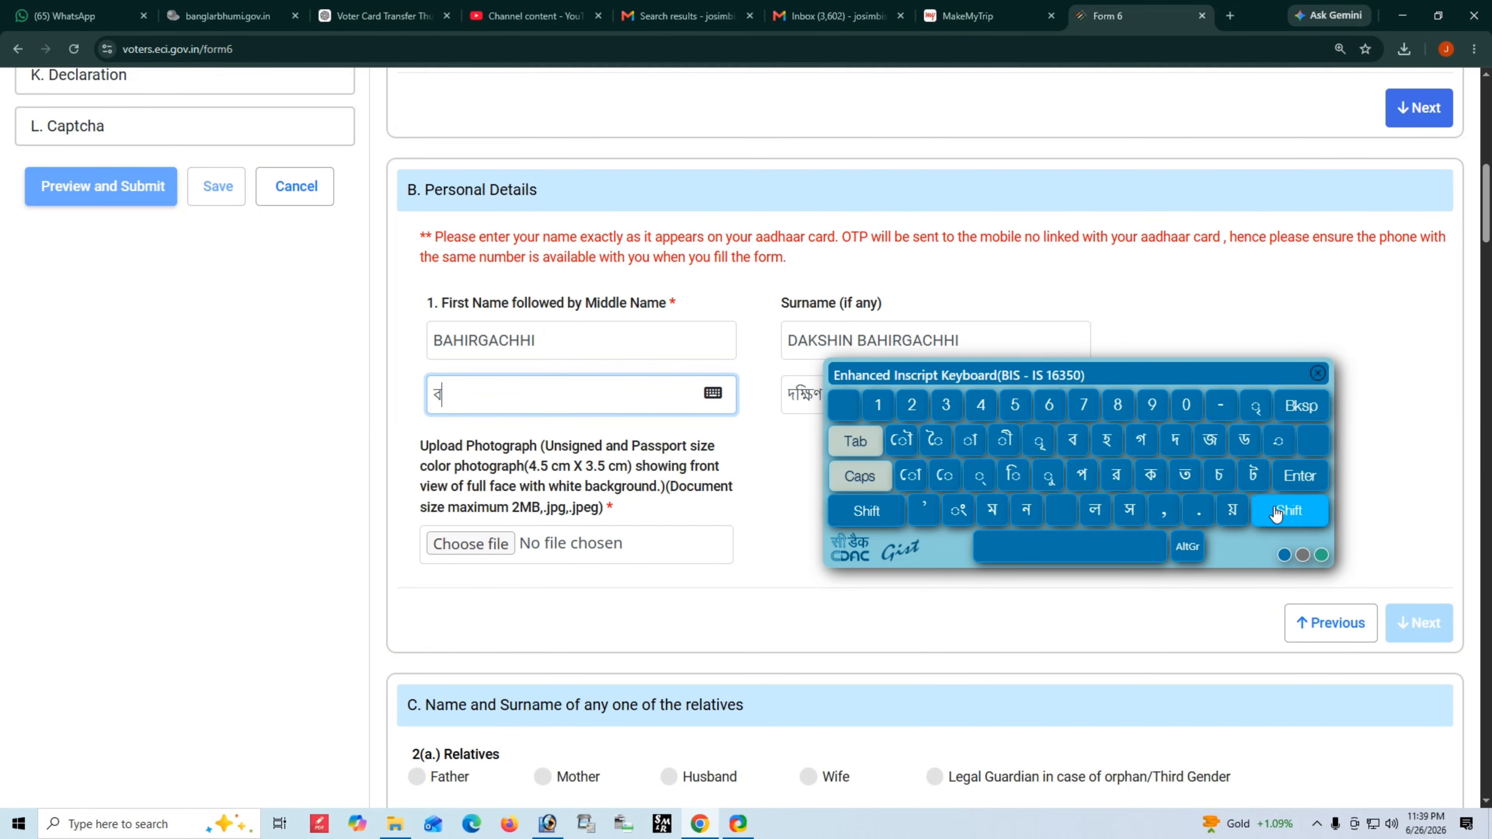
left_click(1108, 453)
left_click(1015, 479)
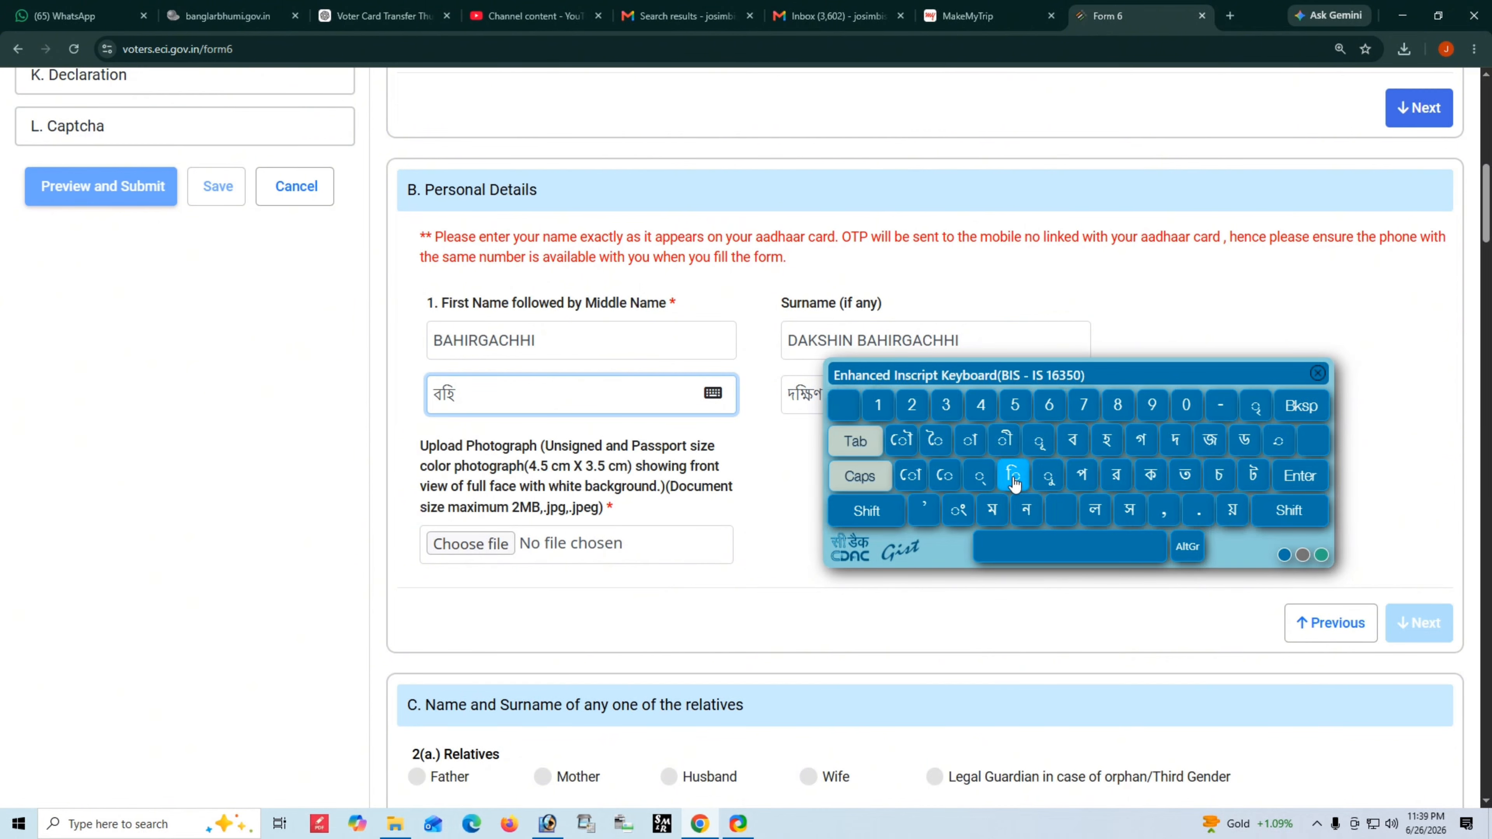
left_click(1116, 475)
- Add গাছি to complete বহিরগাছি, then move the keyboard aside and close it
left_click(1141, 441)
left_click(970, 440)
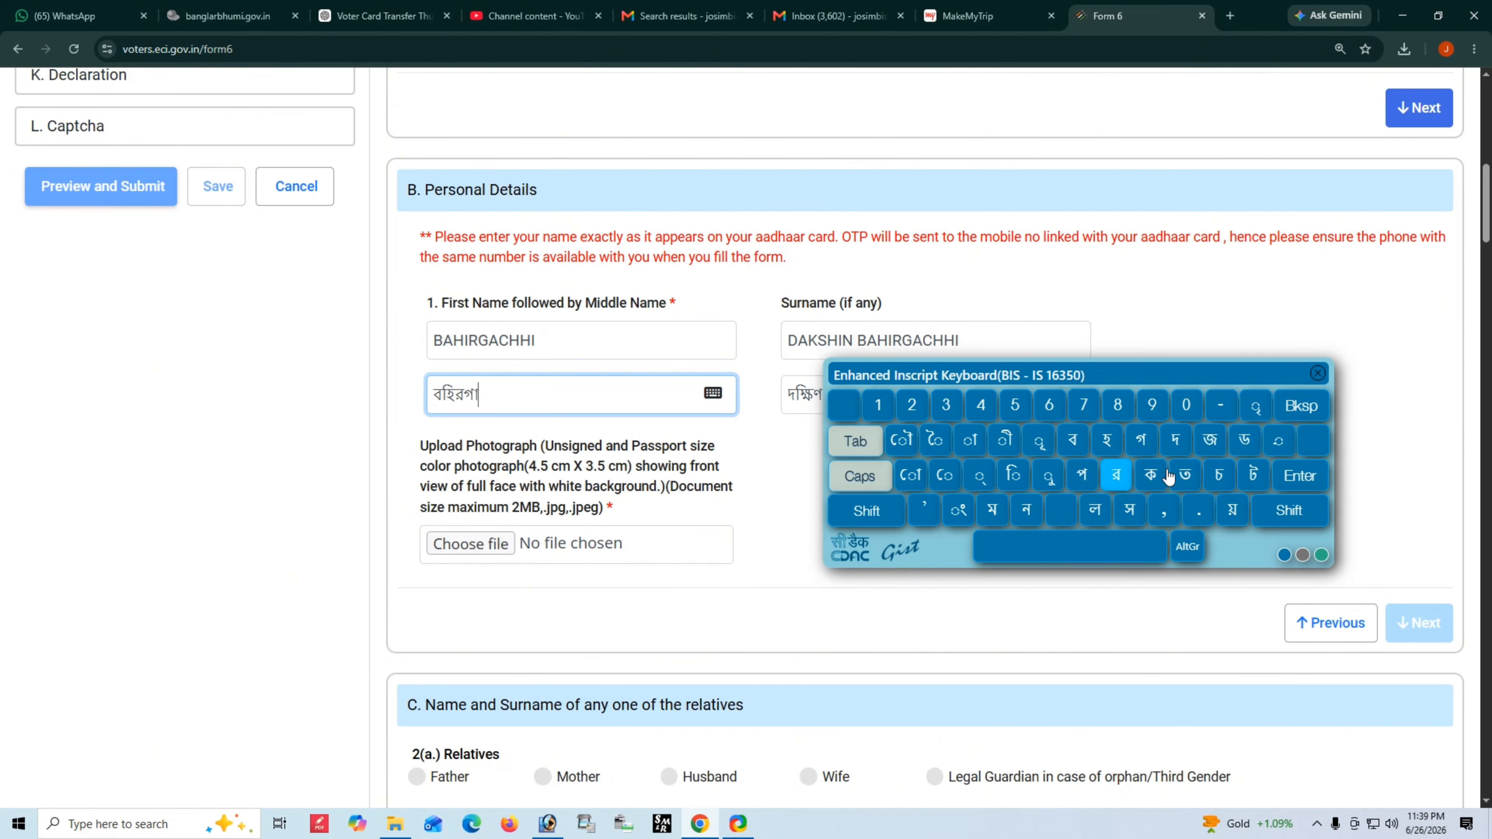
left_click(1289, 511)
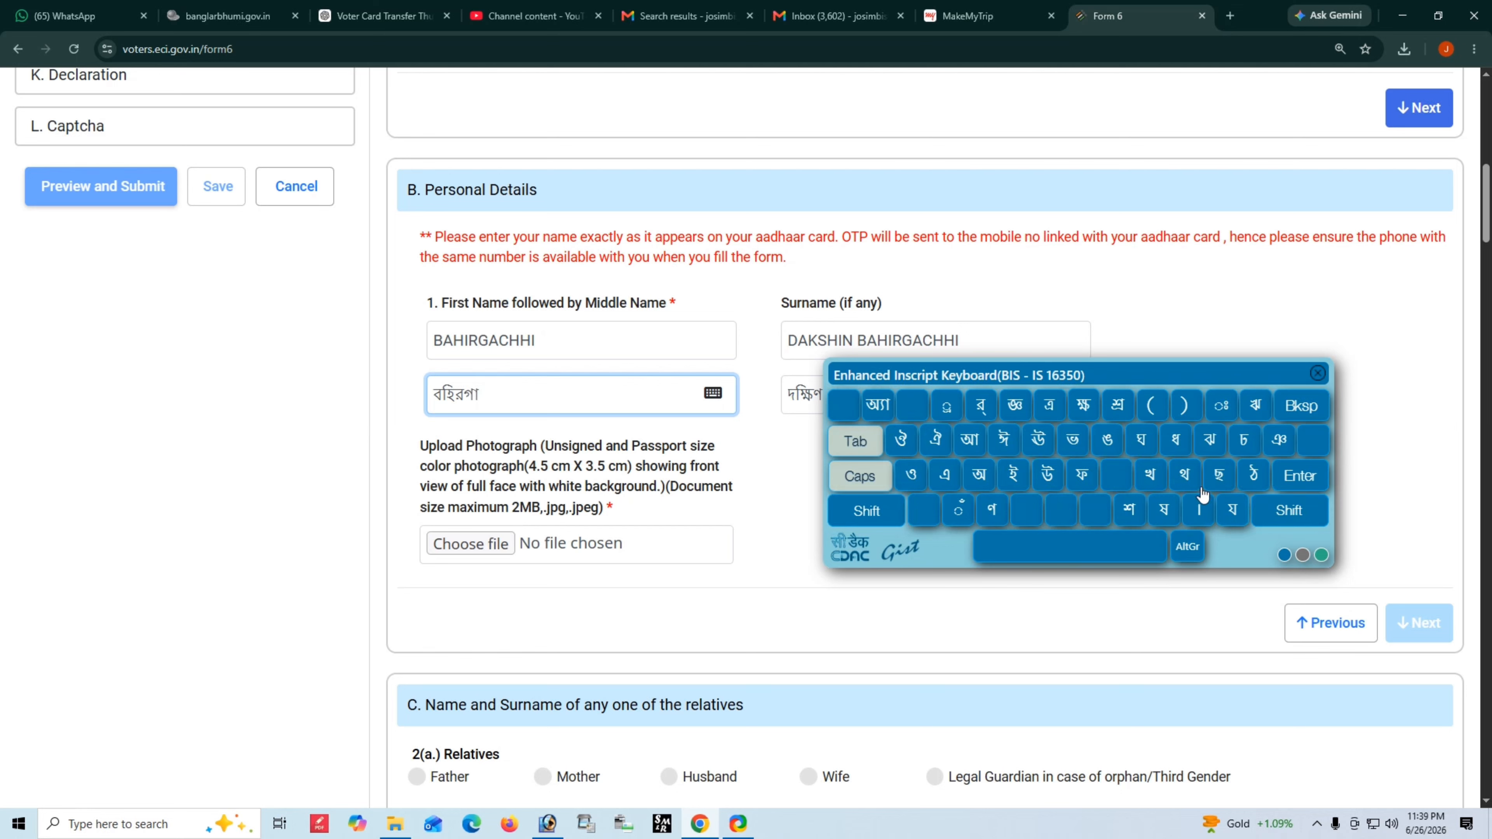
left_click(1217, 477)
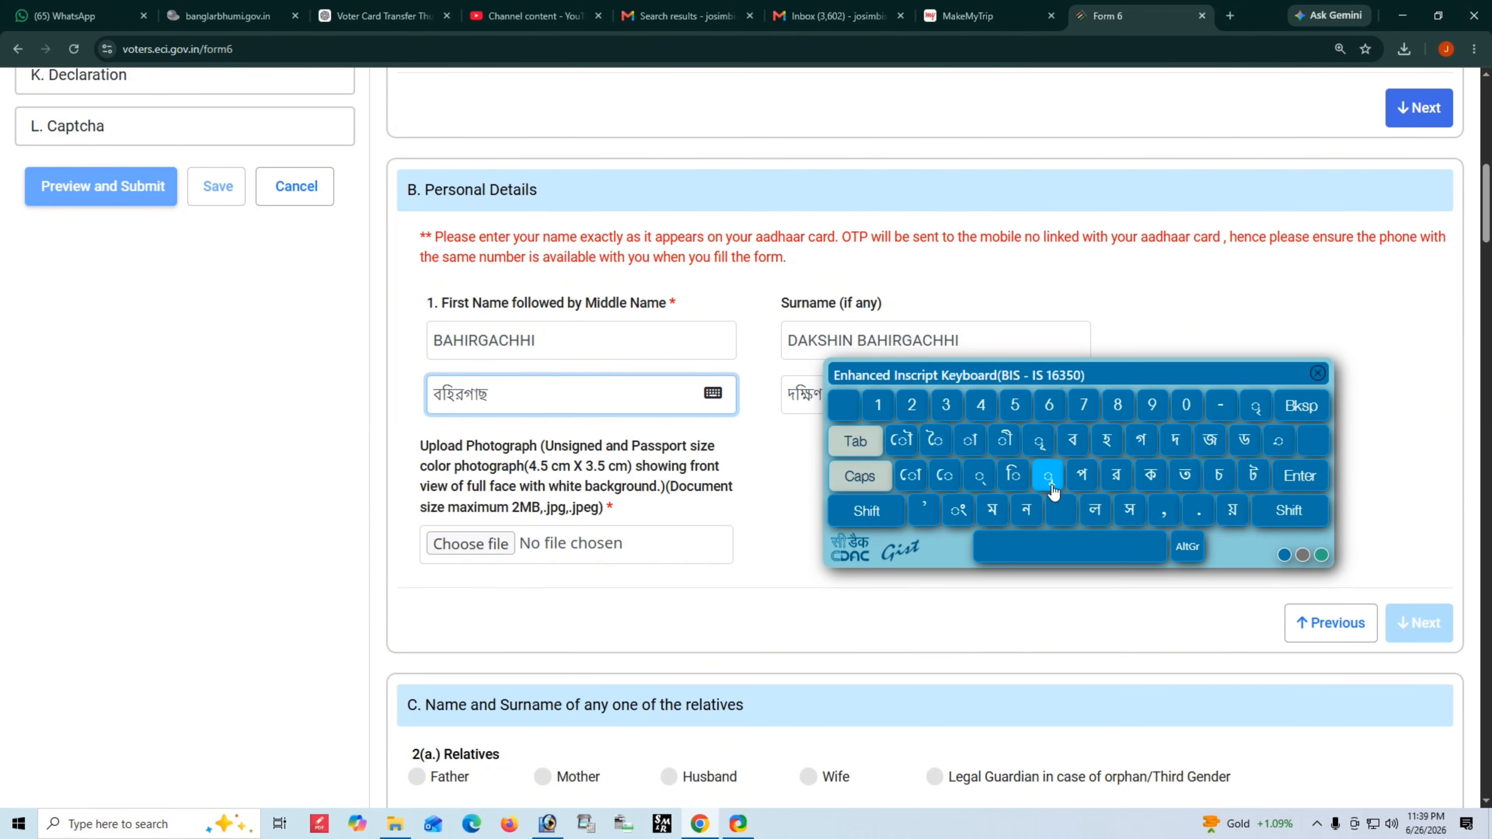
left_click(1013, 475)
left_click_drag(1160, 367, 1047, 485)
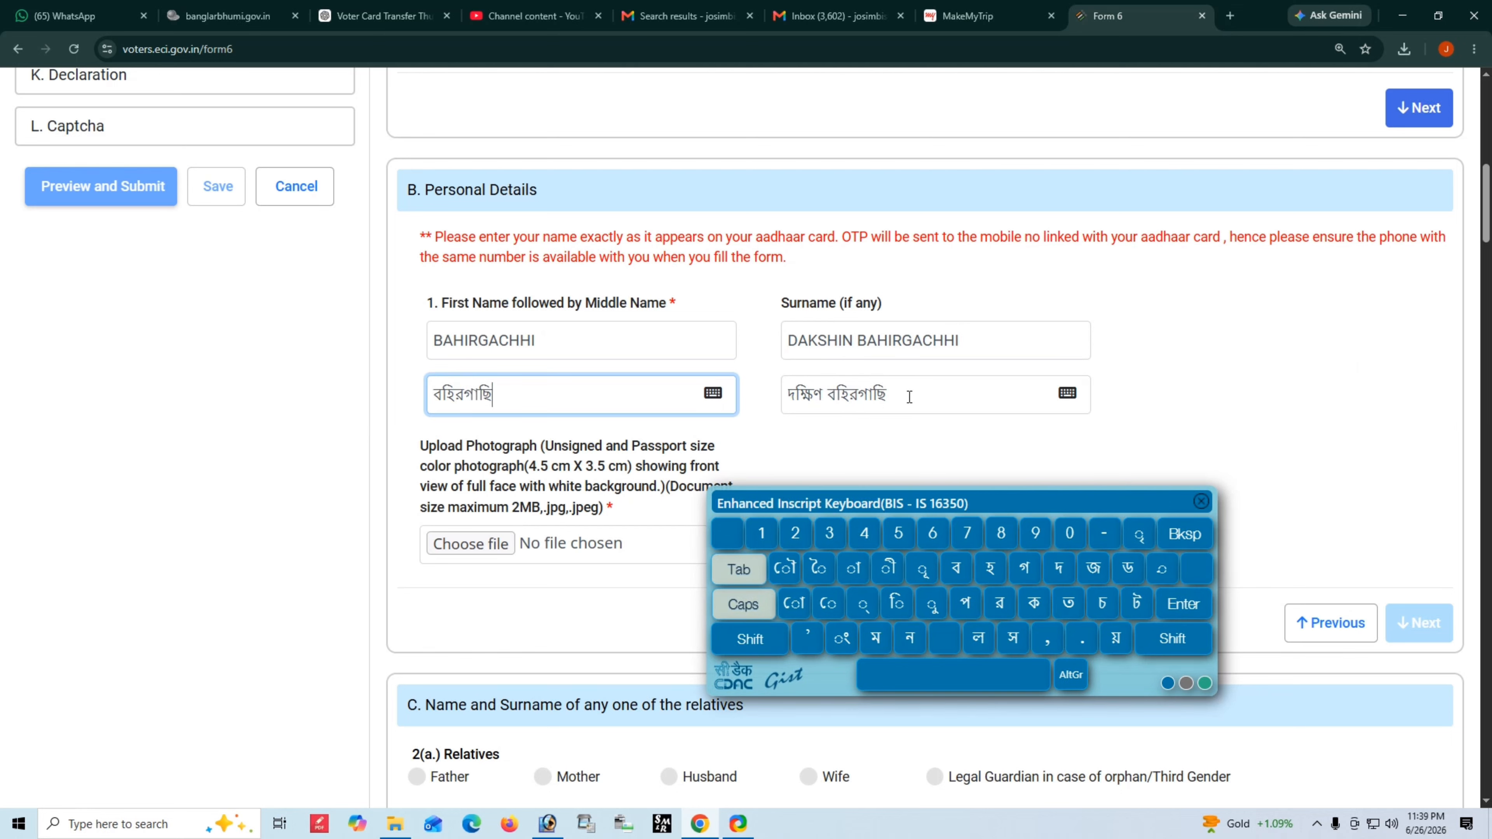
left_click(1200, 502)
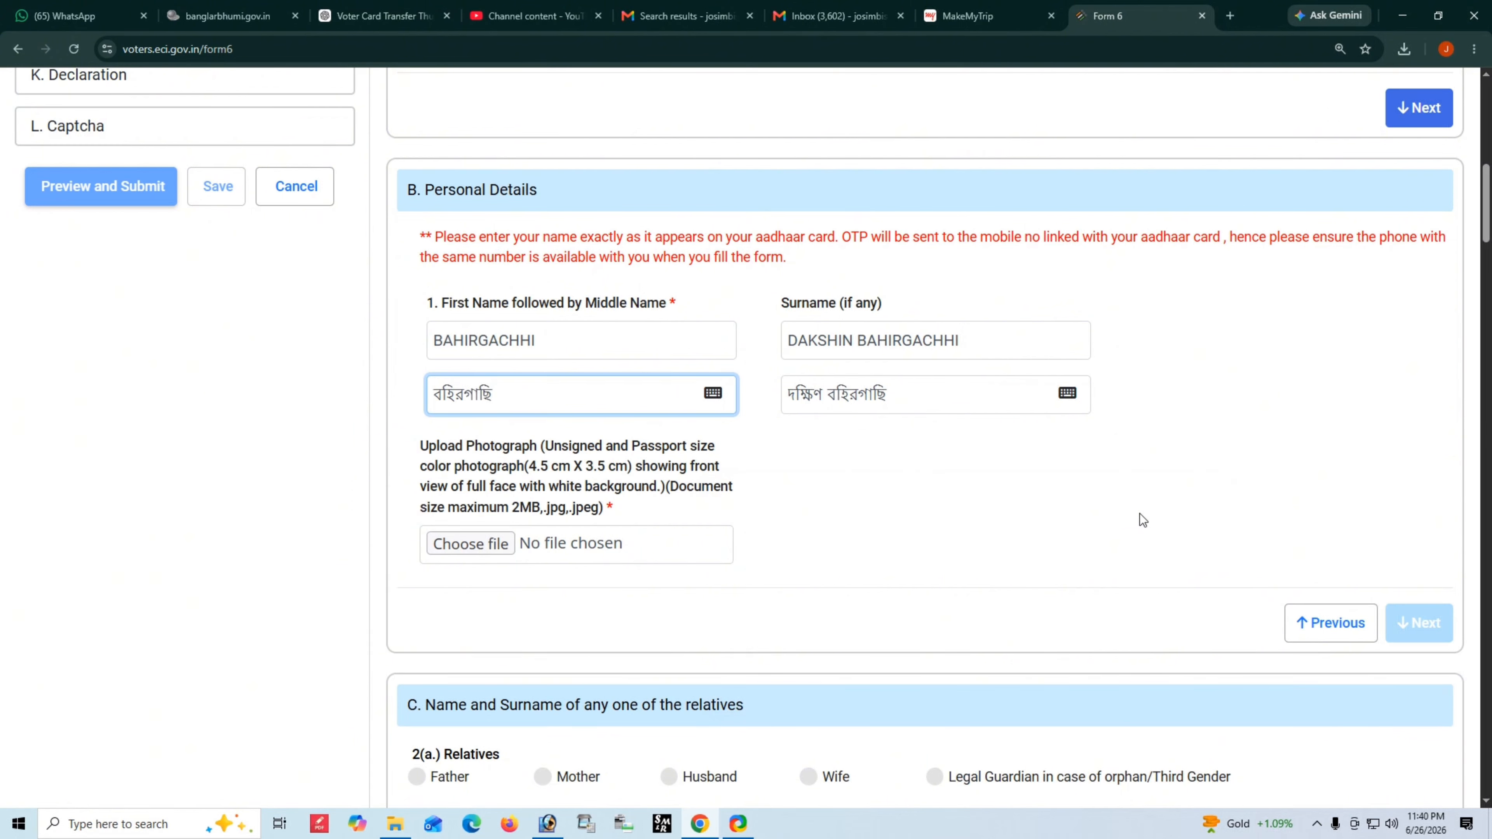
- Delete the existing Bengali surname text
left_click(1068, 398)
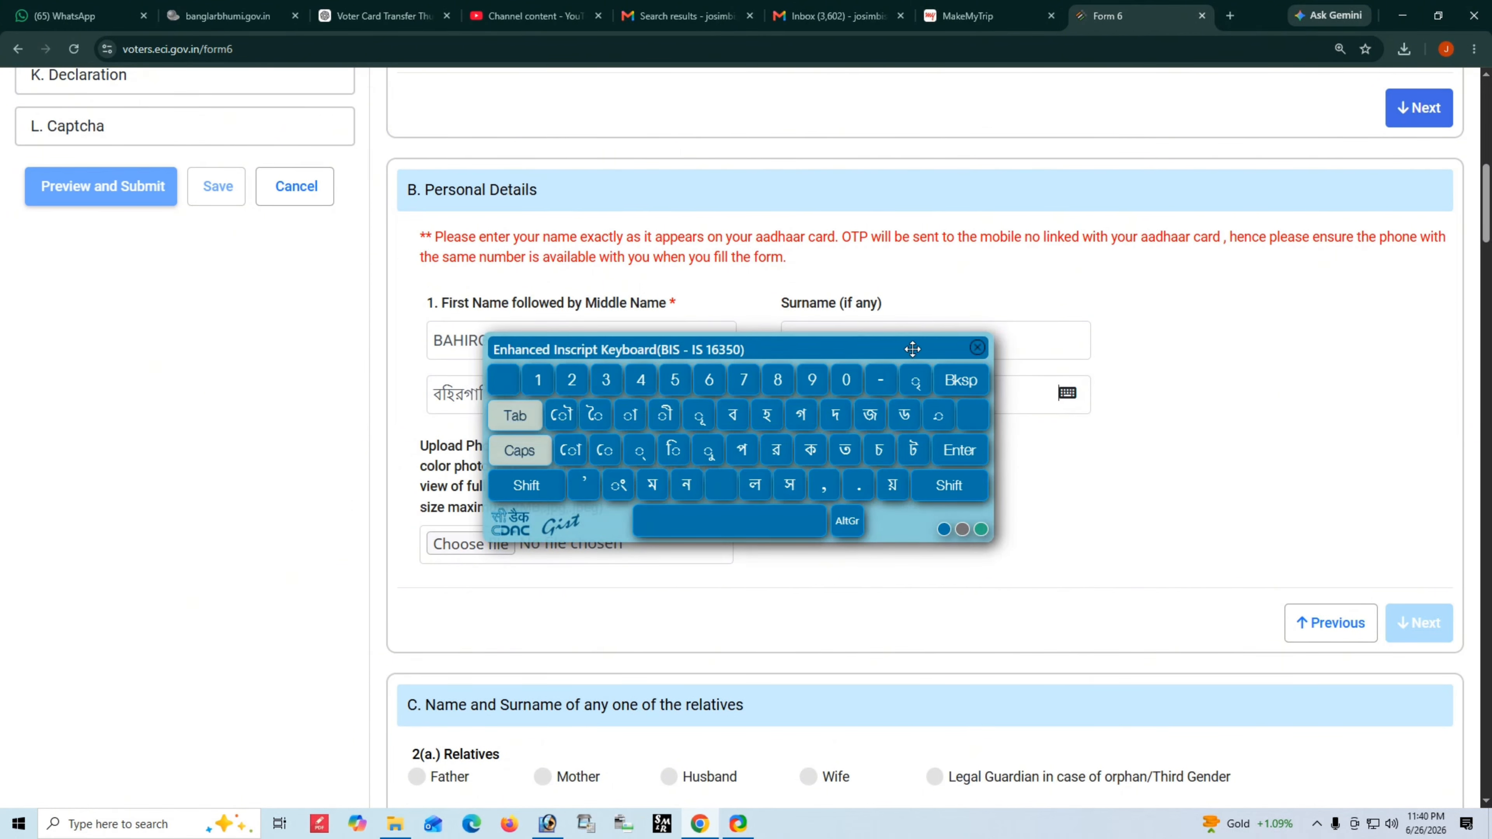
left_click_drag(912, 349, 741, 329)
left_click_drag(909, 385, 784, 401)
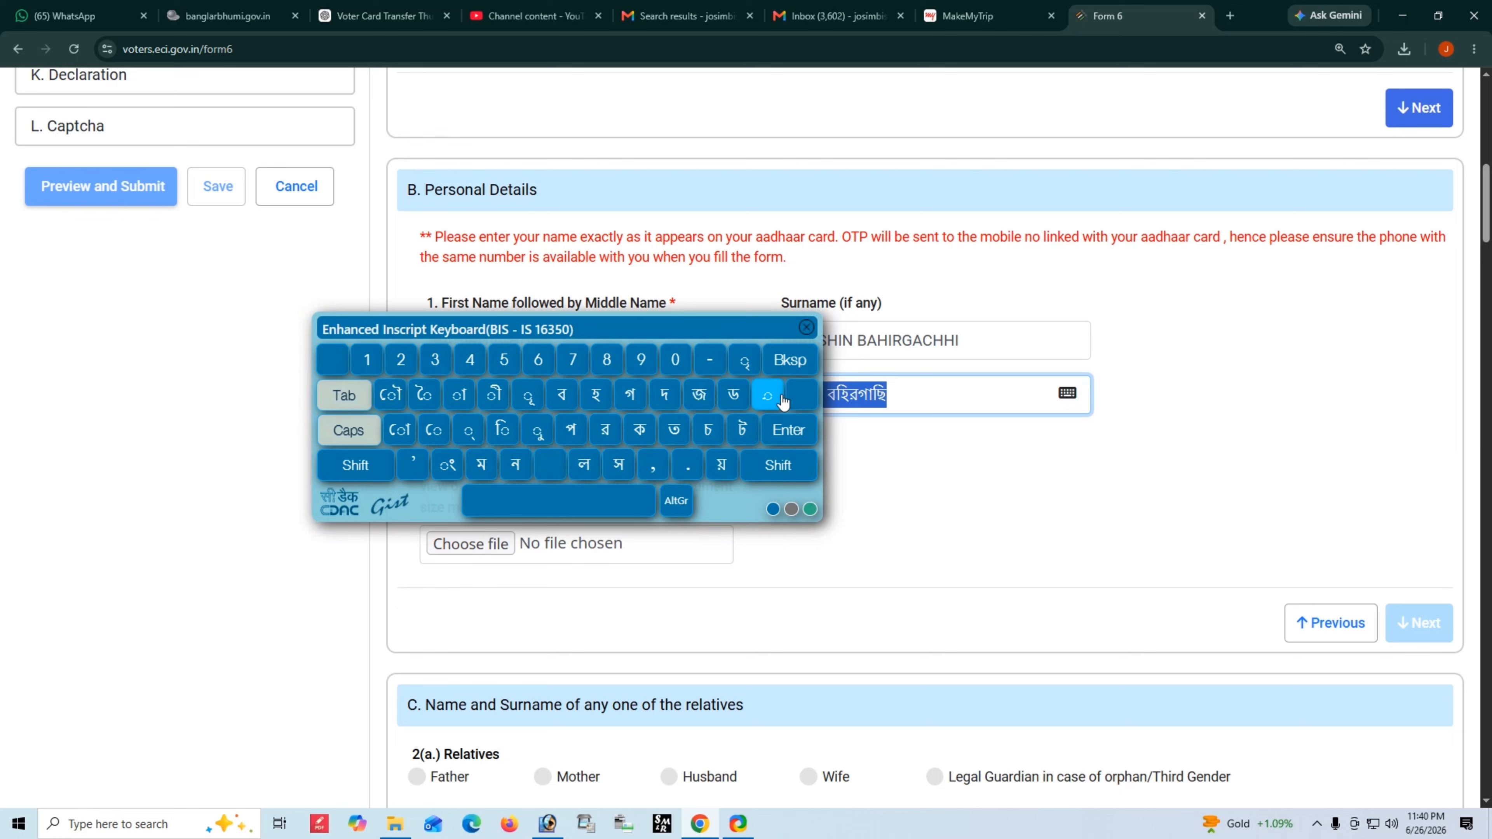
key("BackSpace")
- Replace the English surname DAKSHIN BAHIRGACHHI with CHAPRA
left_click_drag(784, 328, 529, 339)
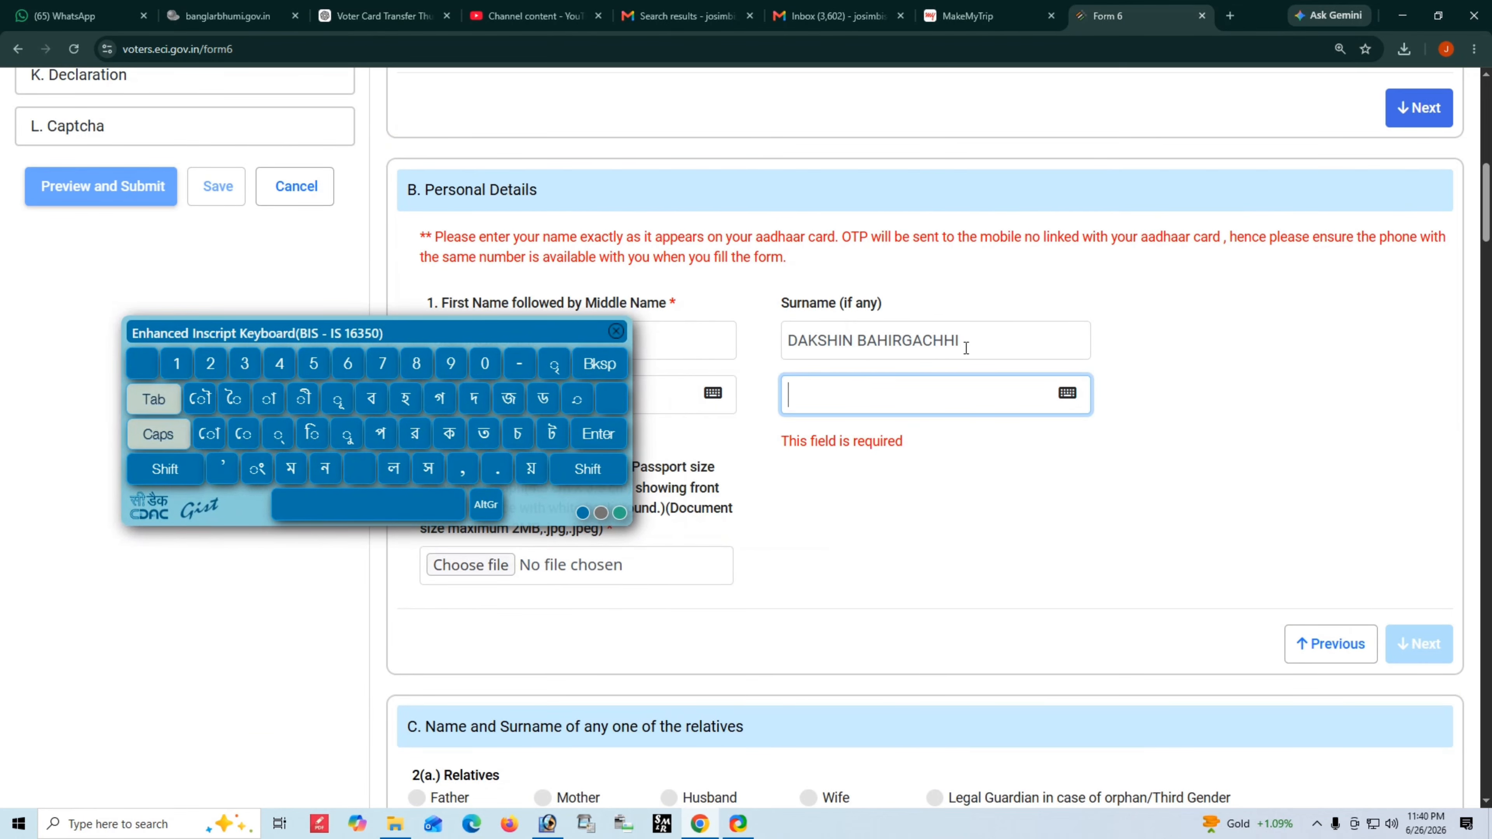
left_click_drag(961, 340, 787, 342)
key("BackSpace")
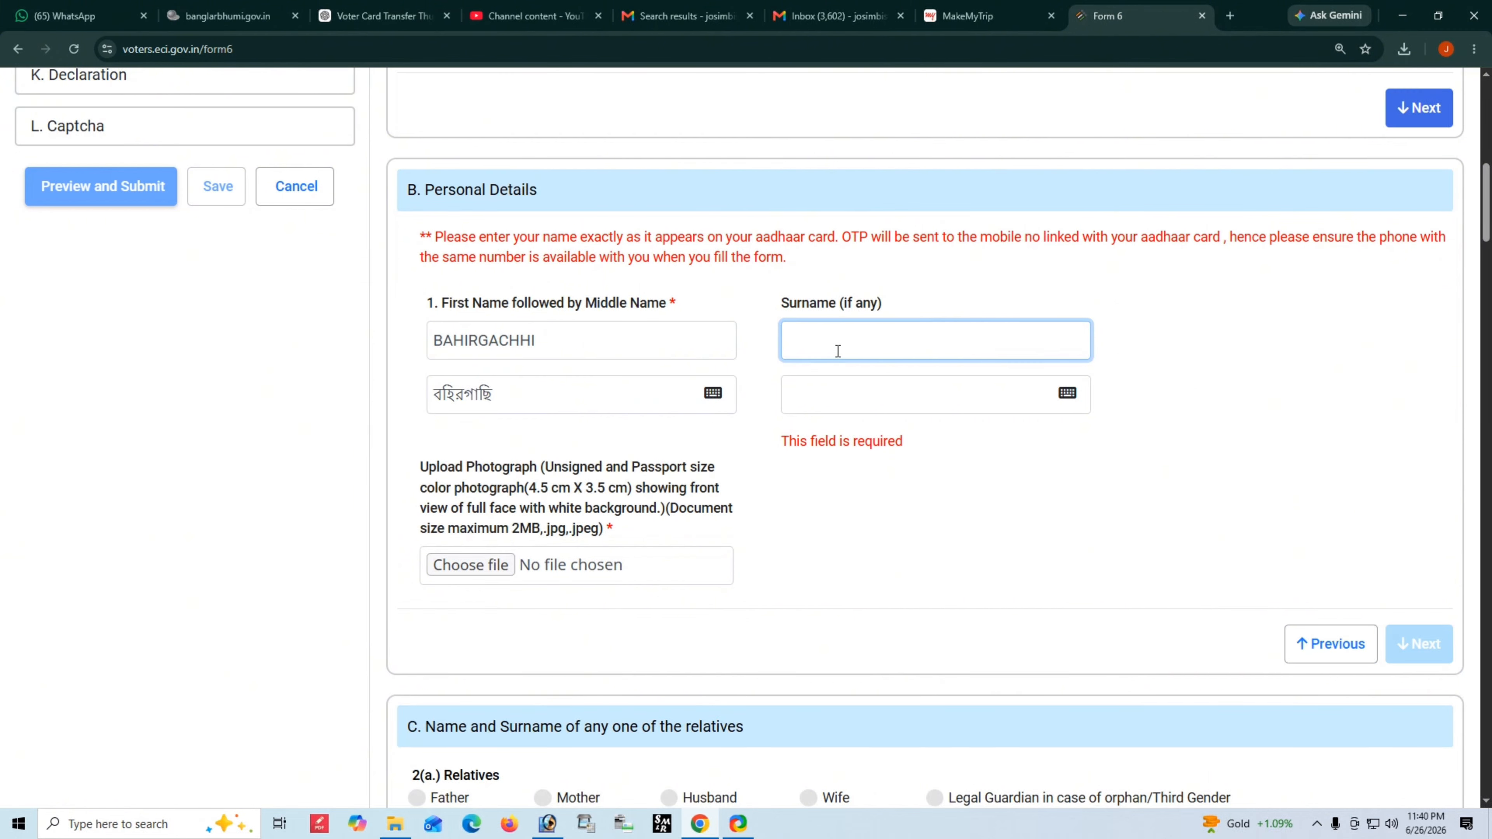
type("CHAPRA")
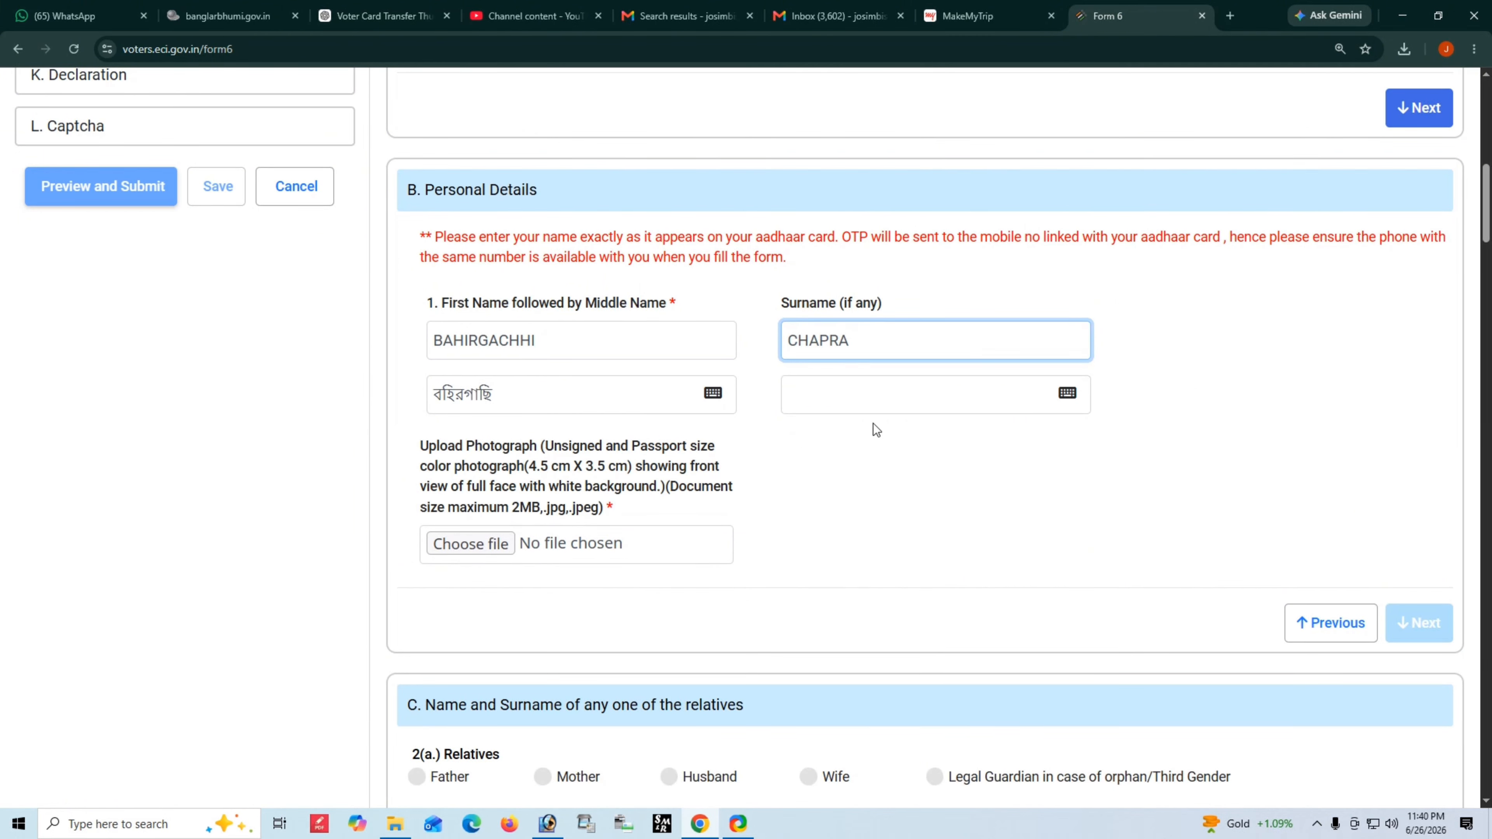
left_click(873, 425)
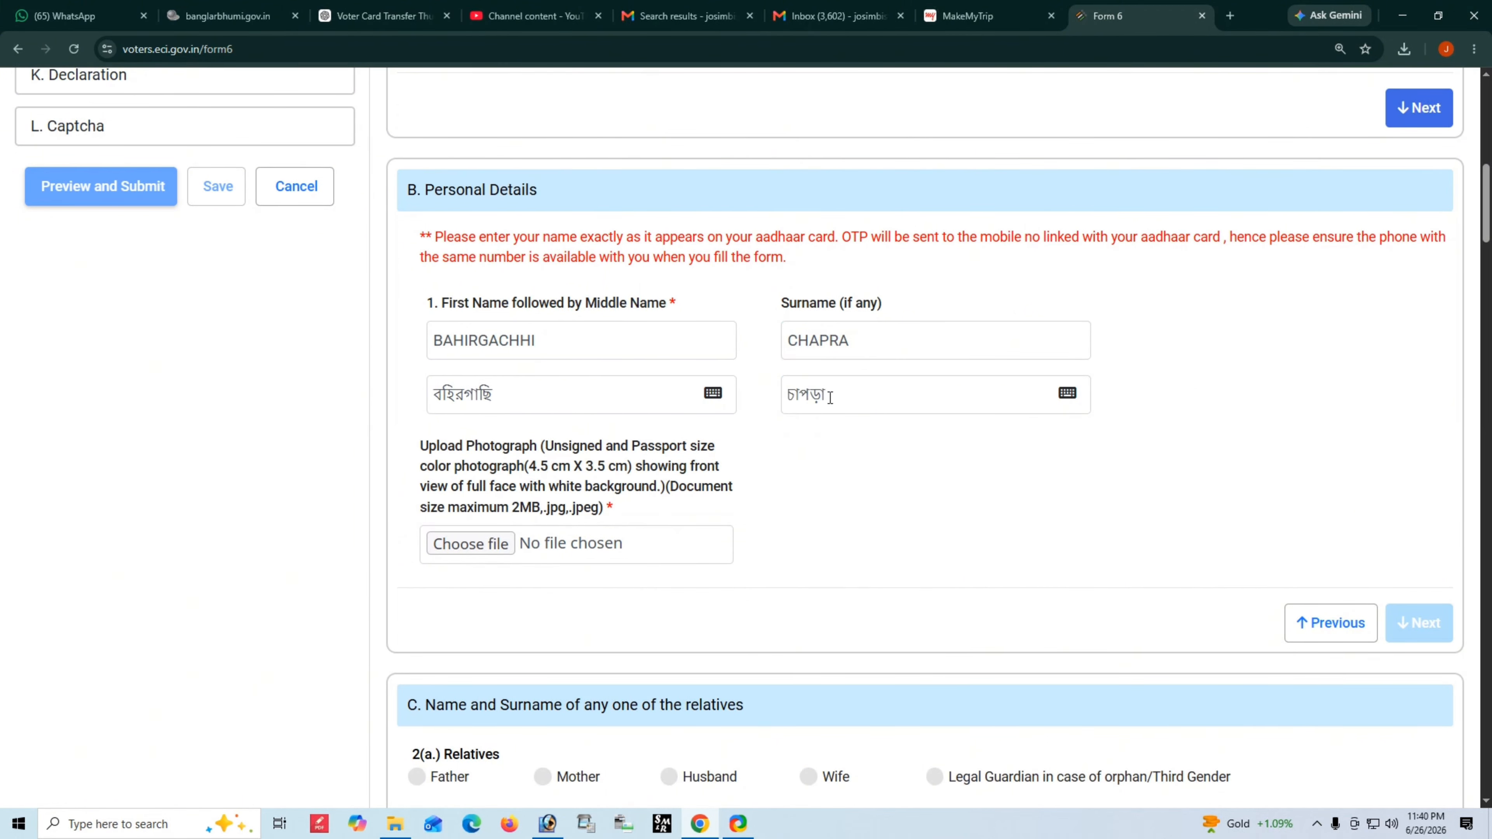
- Clear the auto-filled Bengali surname চাপড়া so the field is empty
left_click(926, 404)
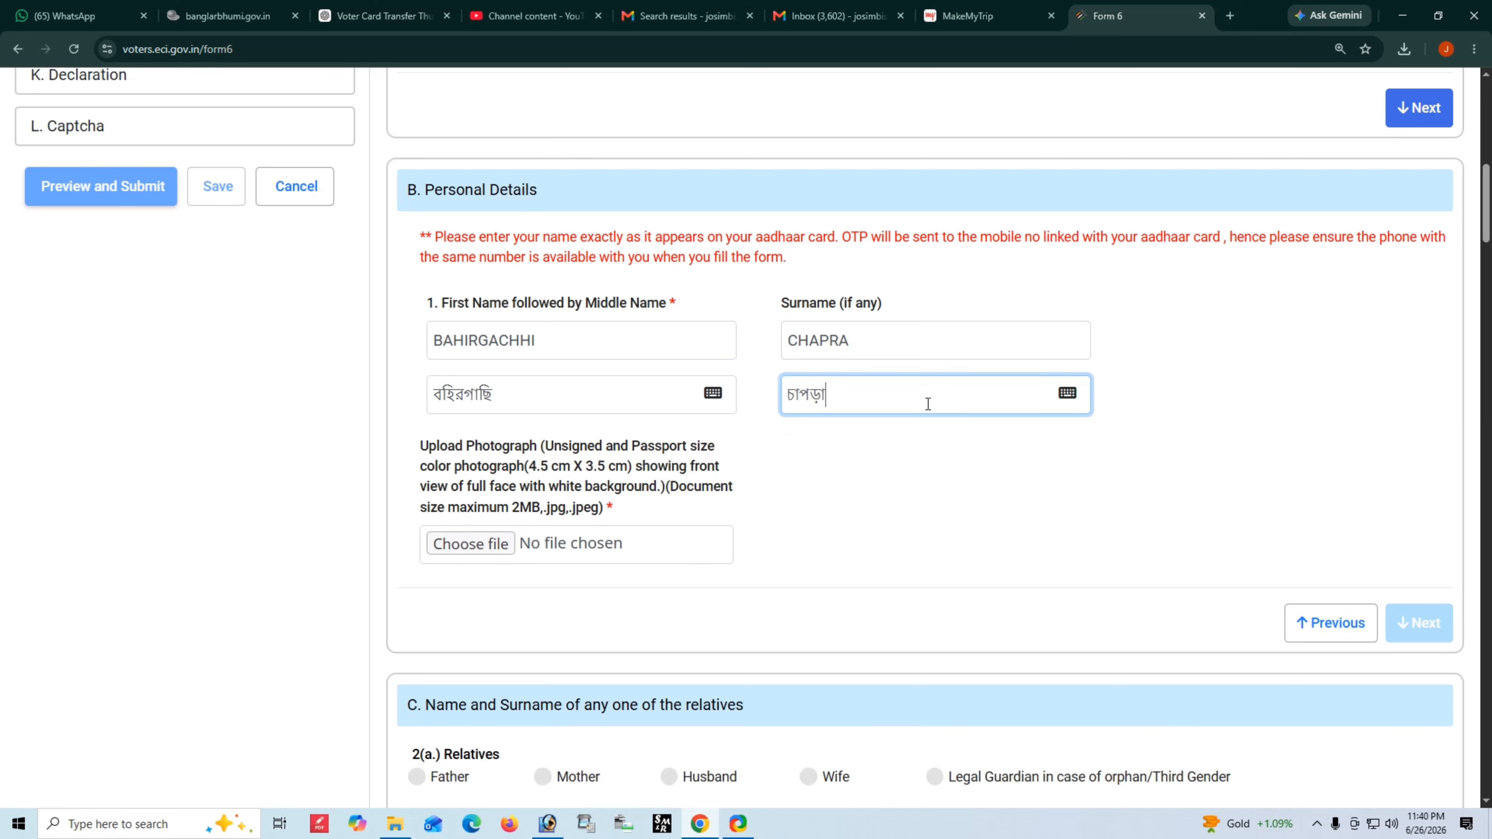
key("BackSpace")
key("BackSpace")
key("BackSpace")
key("BackSpace")
key("BackSpace")
key("BackSpace")
left_click(1067, 393)
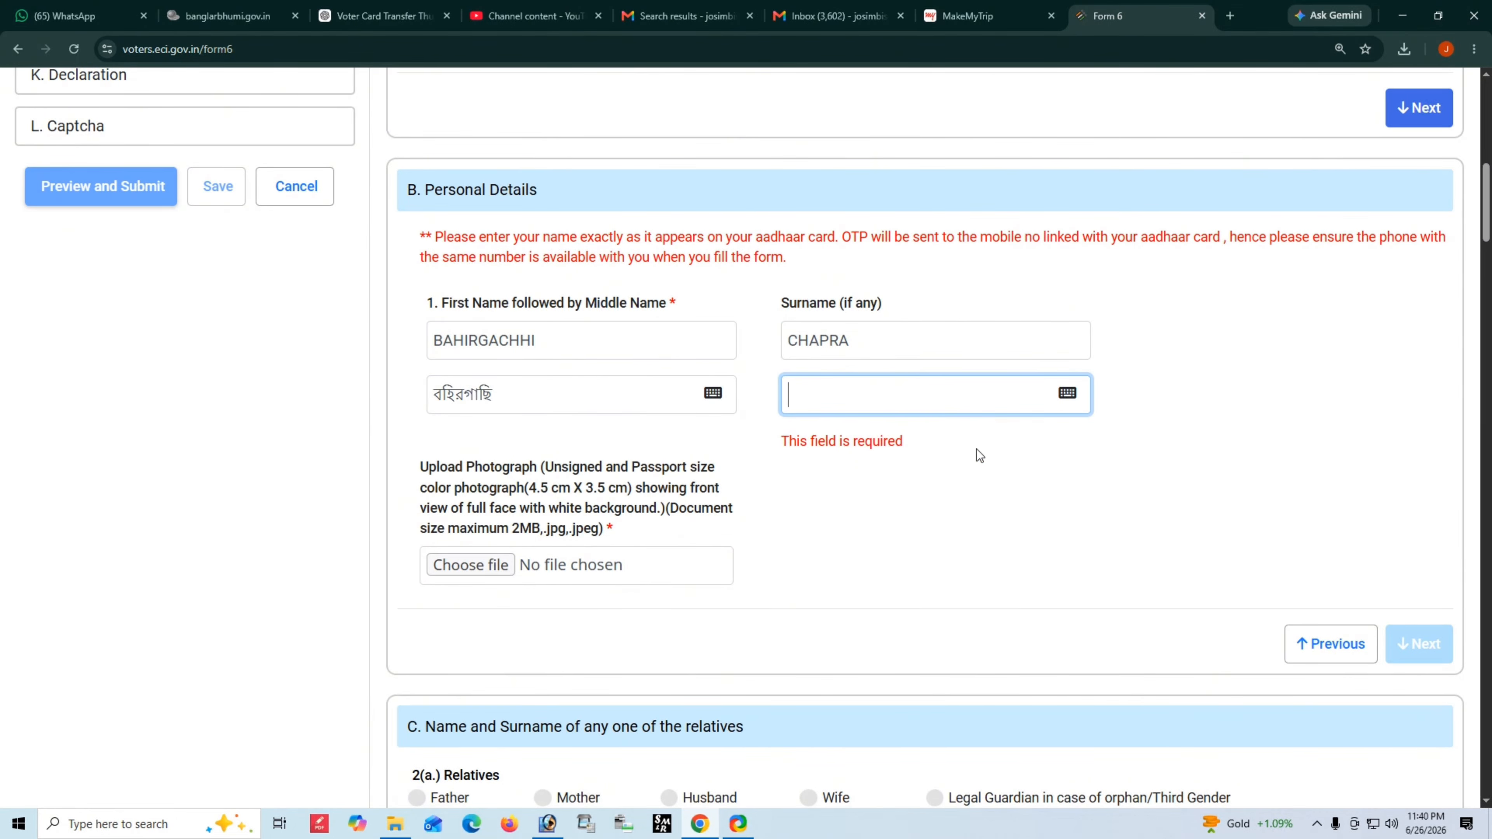
- Type চাপড়া into the Bengali surname, using AltGr for ড়, then close the keyboard
left_click_drag(862, 354, 509, 348)
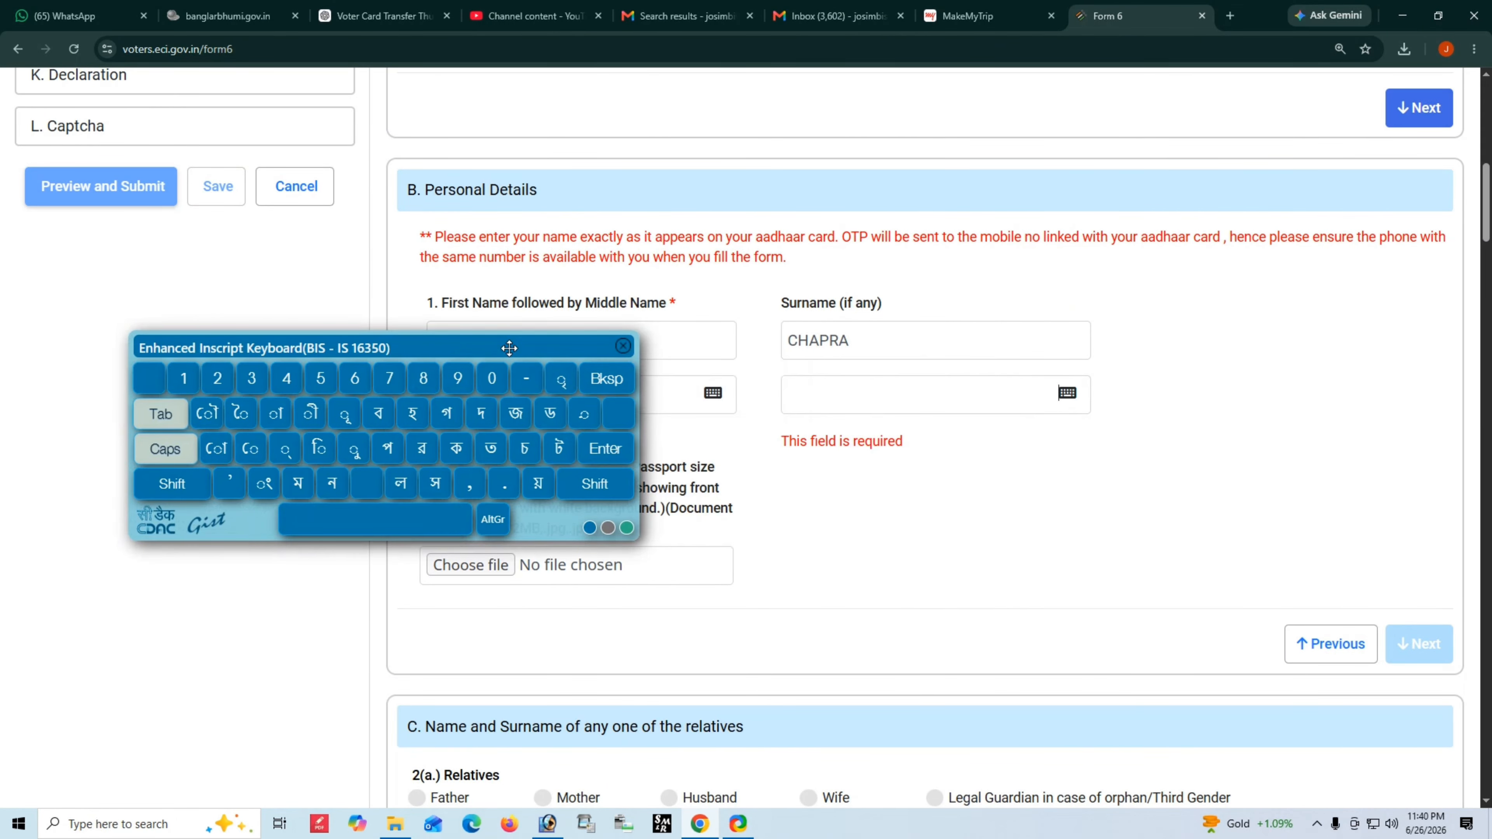
left_click(811, 405)
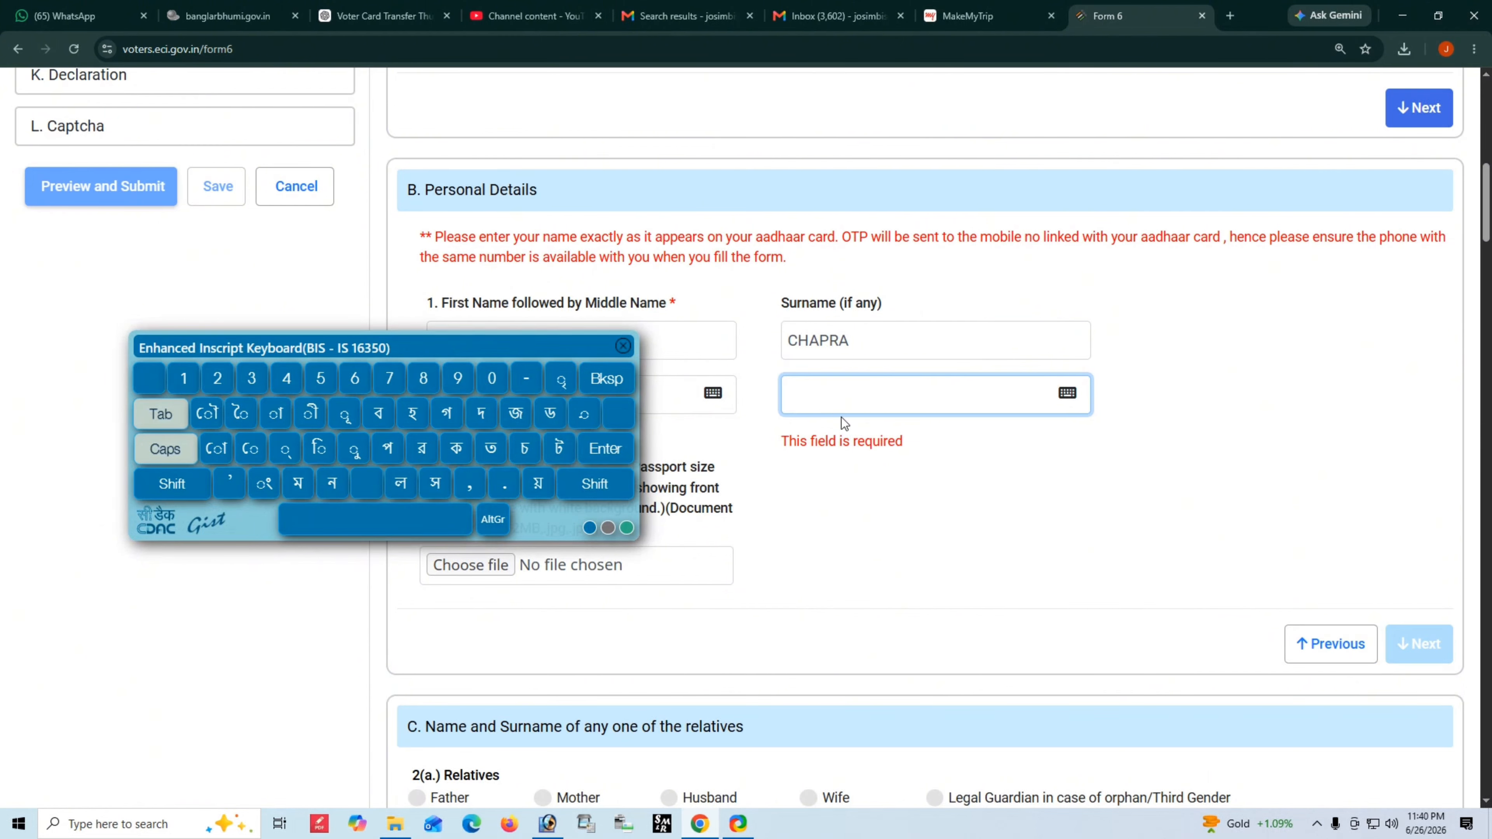
left_click(523, 463)
left_click(275, 414)
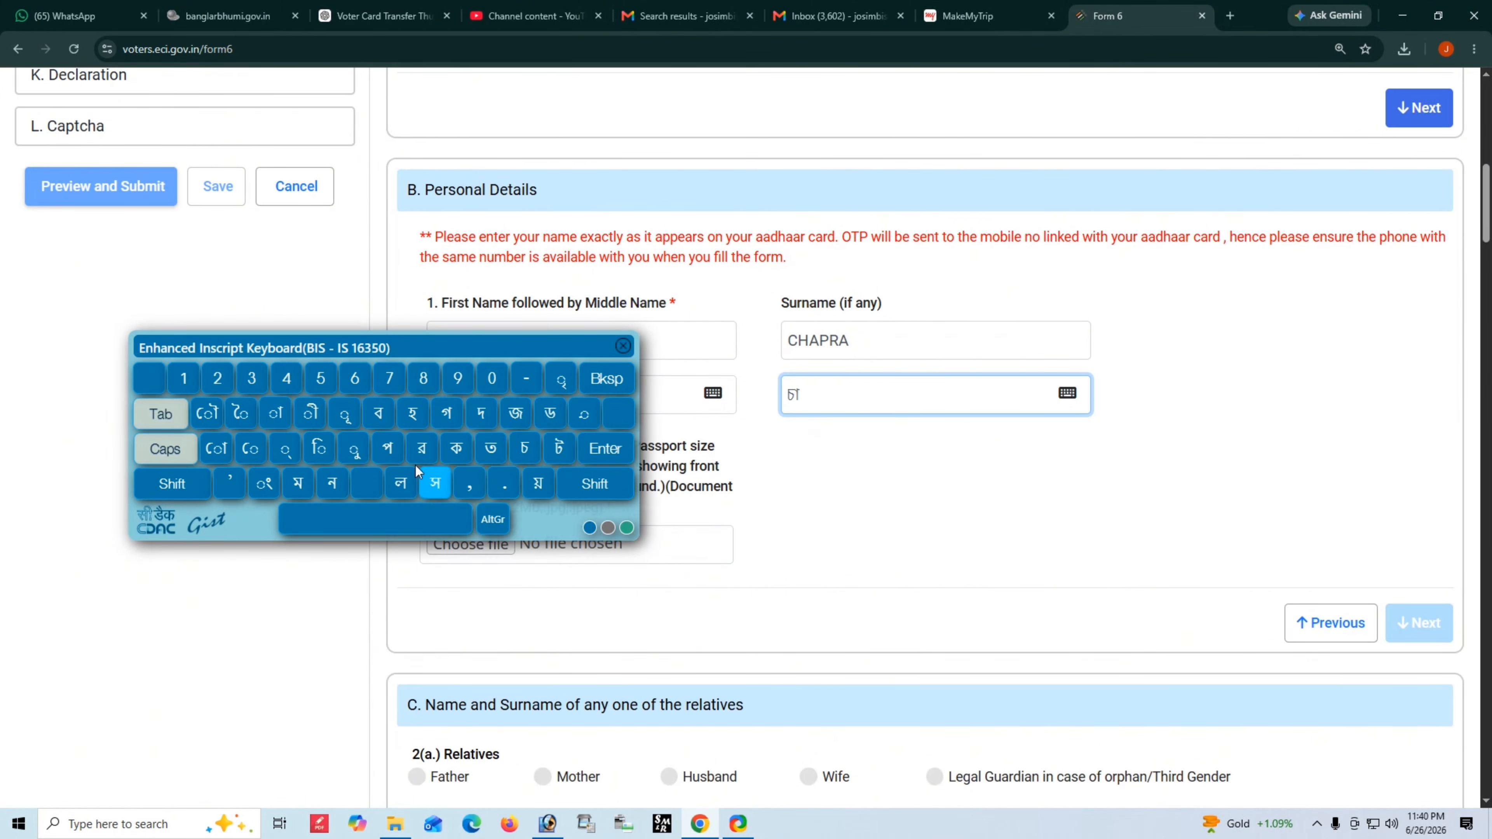
left_click(388, 448)
left_click(494, 520)
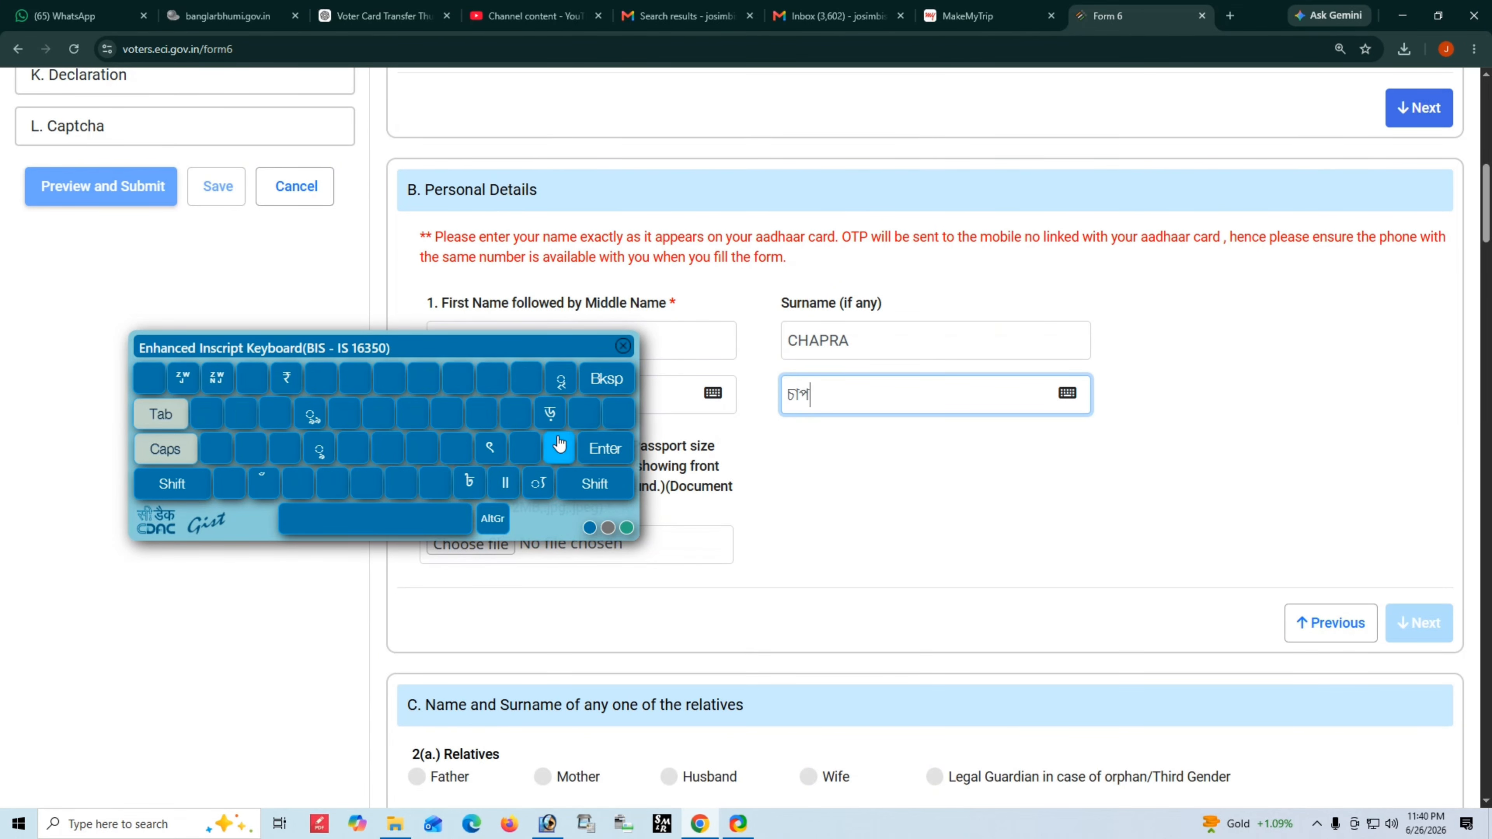
left_click(550, 413)
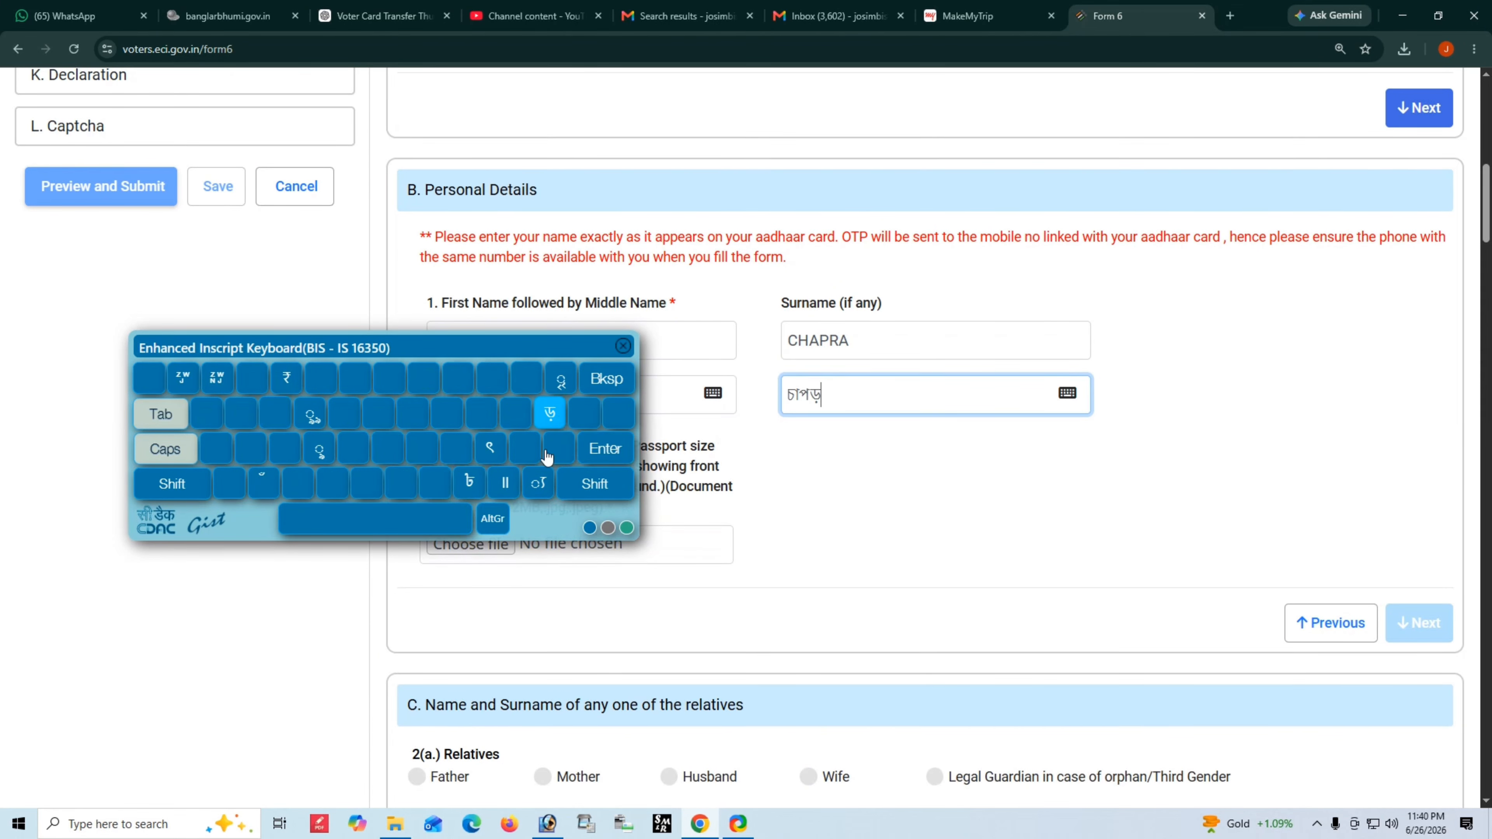
left_click(493, 521)
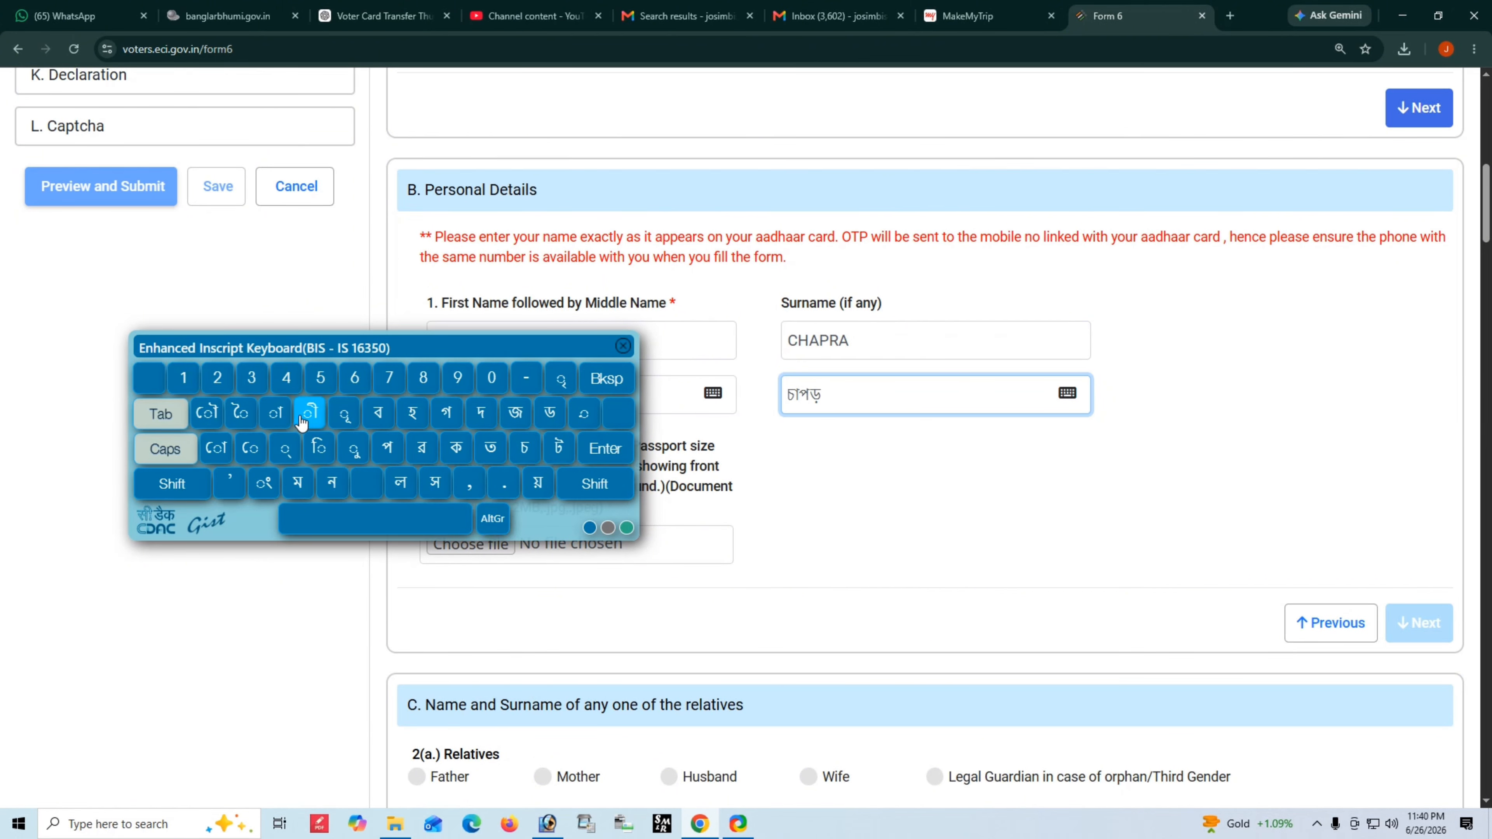
left_click(286, 419)
left_click(627, 440)
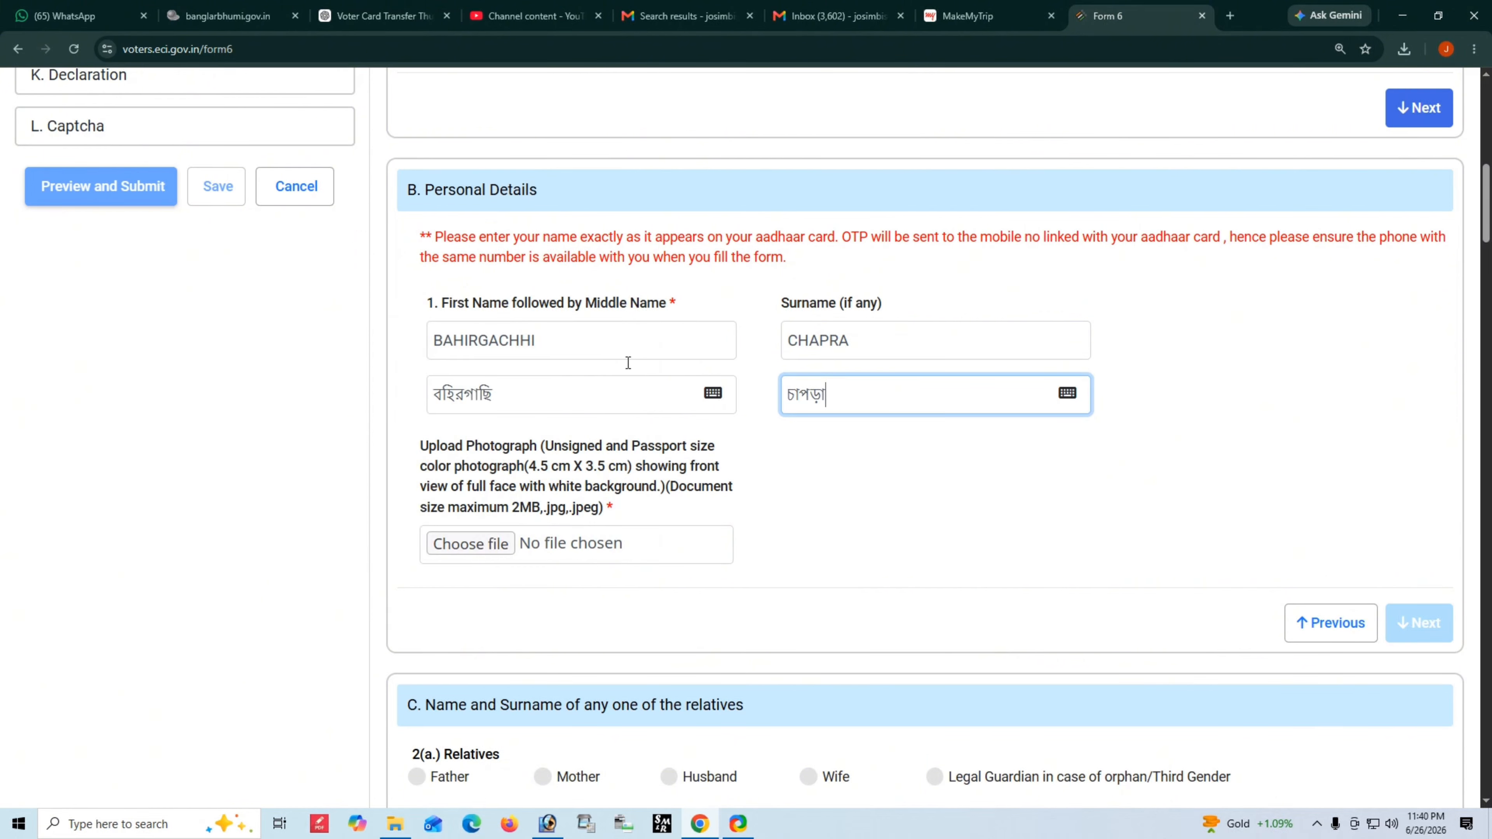